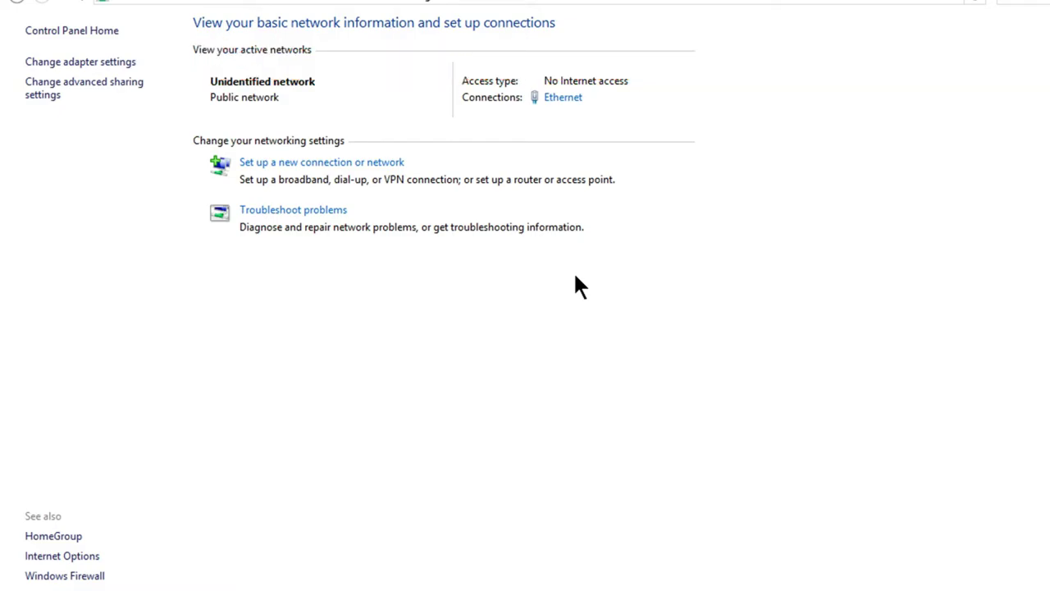
Step: In the advanced sharing settings for All Networks, turn on Public folder sharing, turn off password protected sharing, and save the changes
left_click(53, 87)
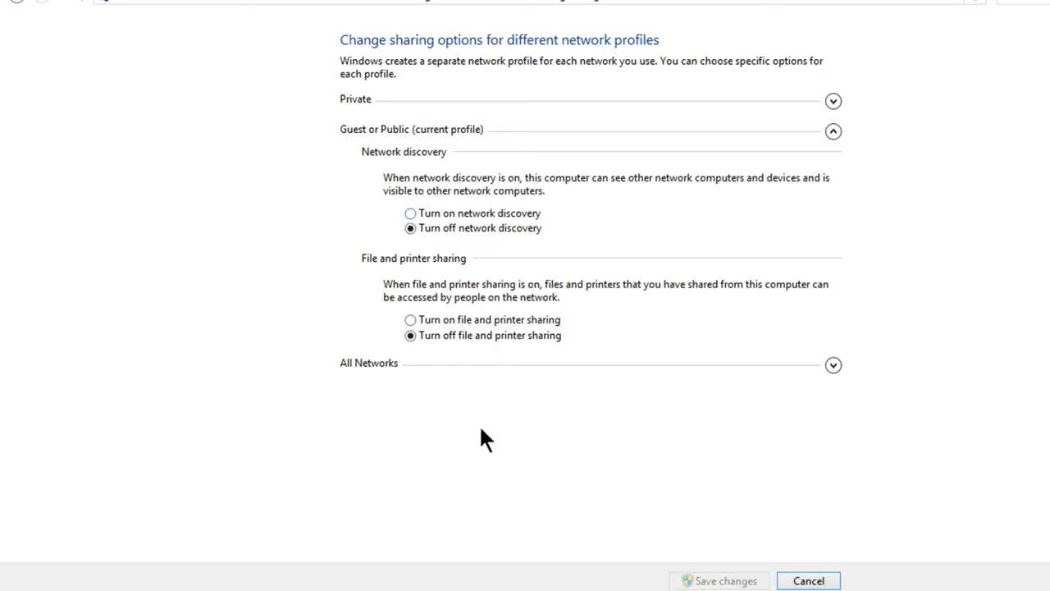
left_click(833, 364)
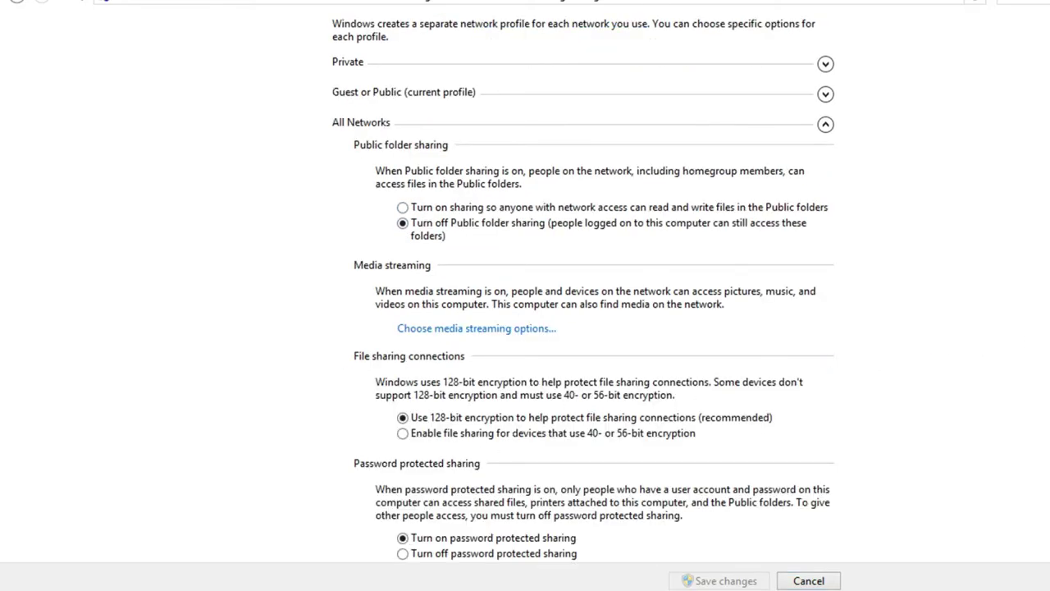
scroll(583, 286, "down", 1)
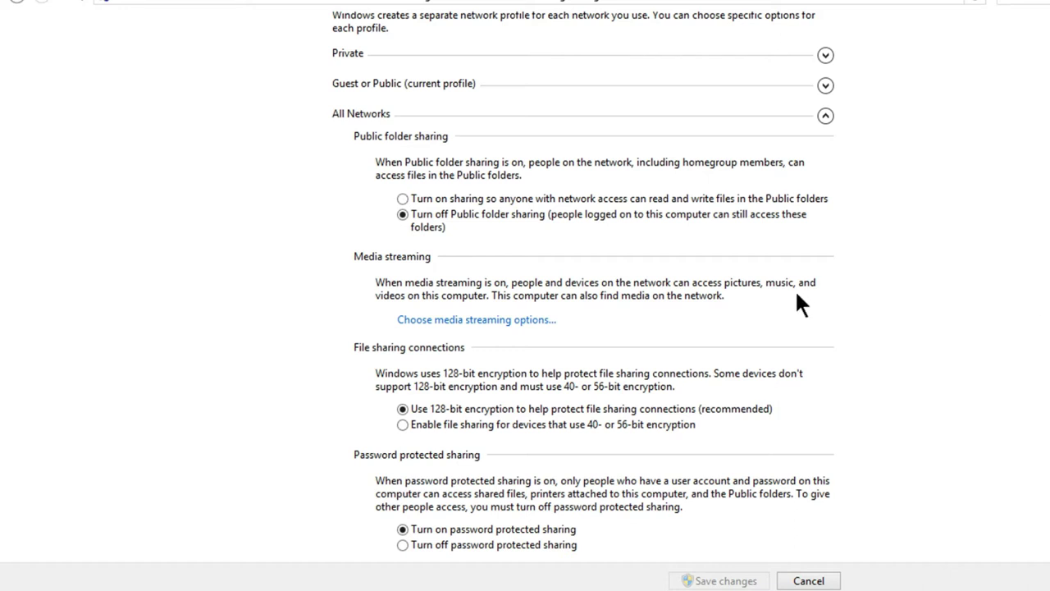
left_click(402, 198)
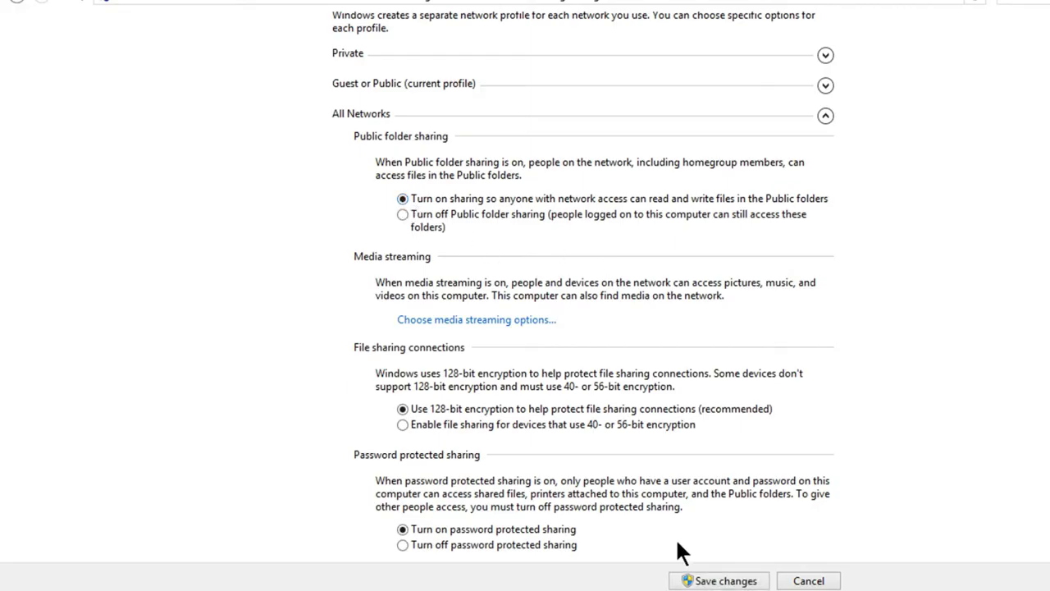
left_click(402, 545)
left_click(711, 581)
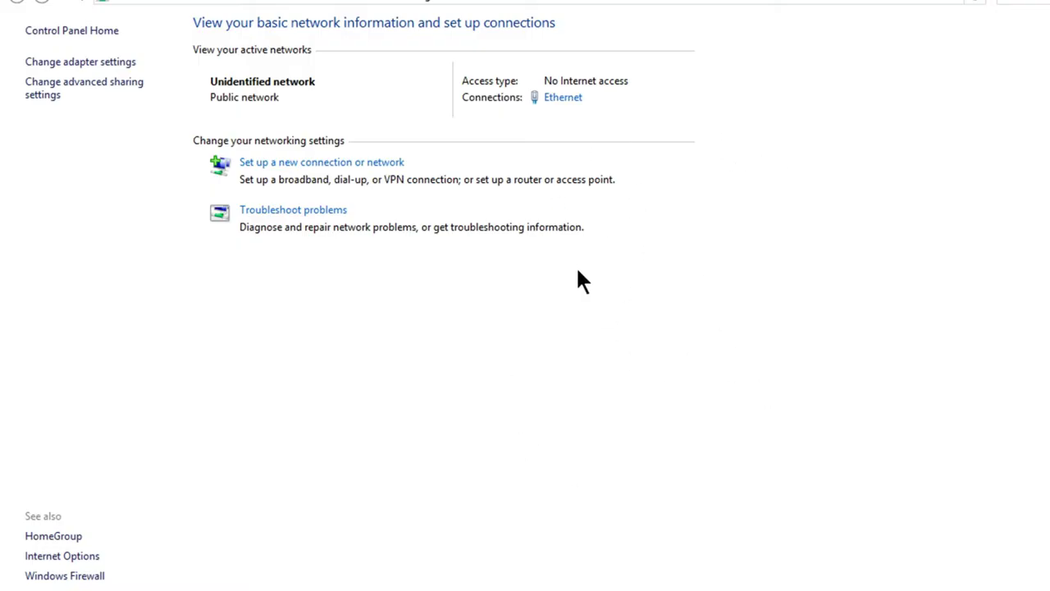
Step: Open the Internet Protocol Version 4 (TCP/IPv4) properties of the Ethernet connection
left_click(555, 99)
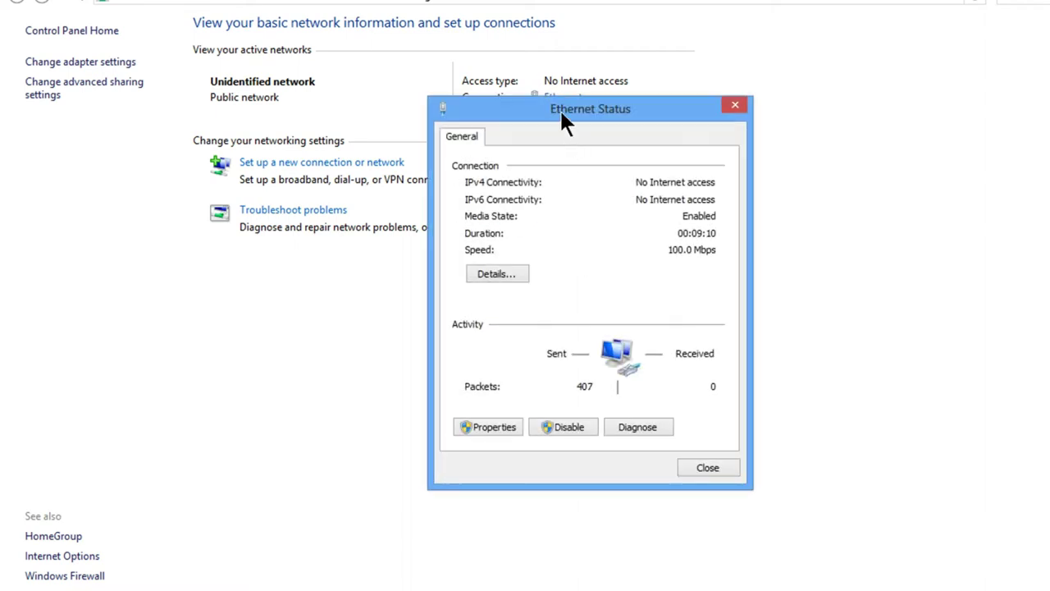
left_click_drag(561, 113, 561, 96)
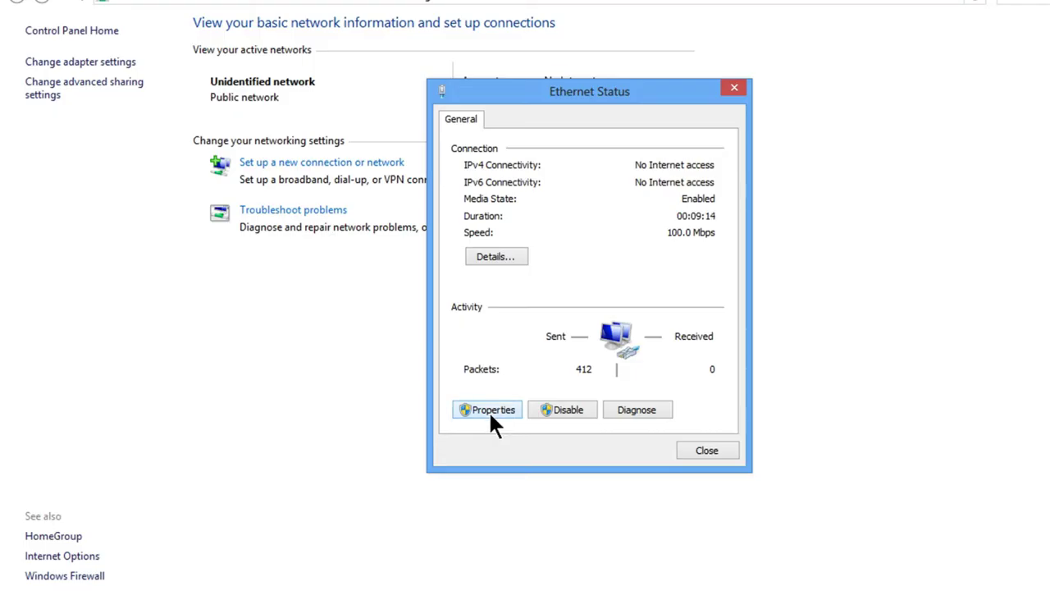
left_click(490, 411)
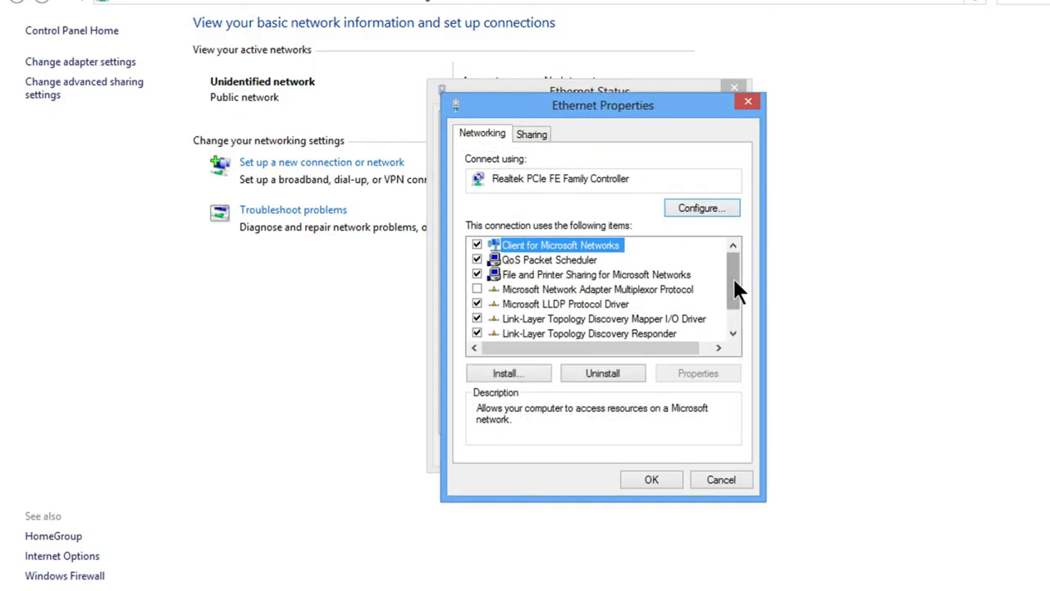
left_click_drag(733, 280, 735, 308)
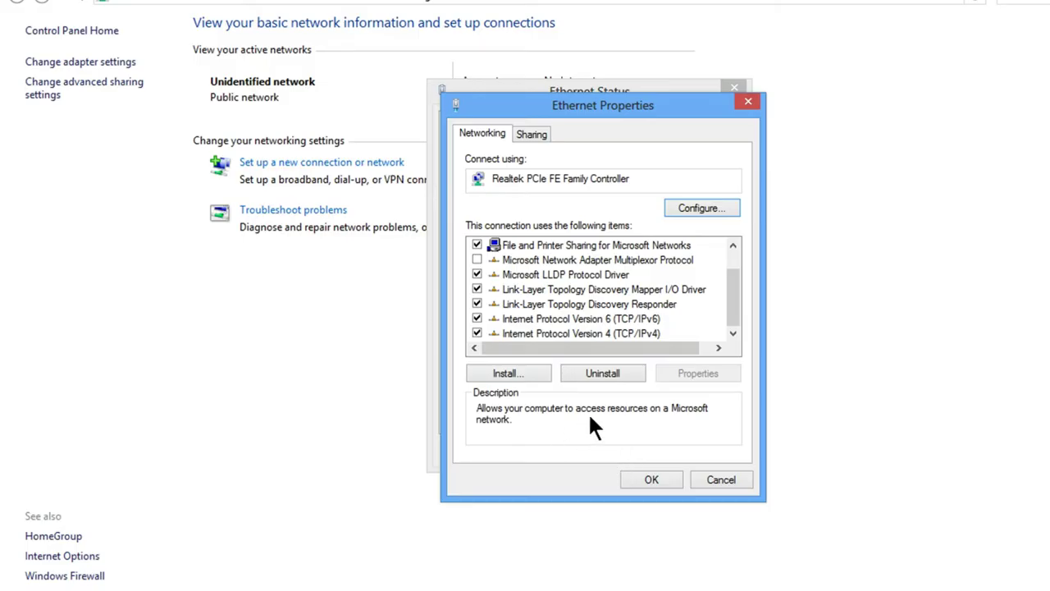
double_click(551, 334)
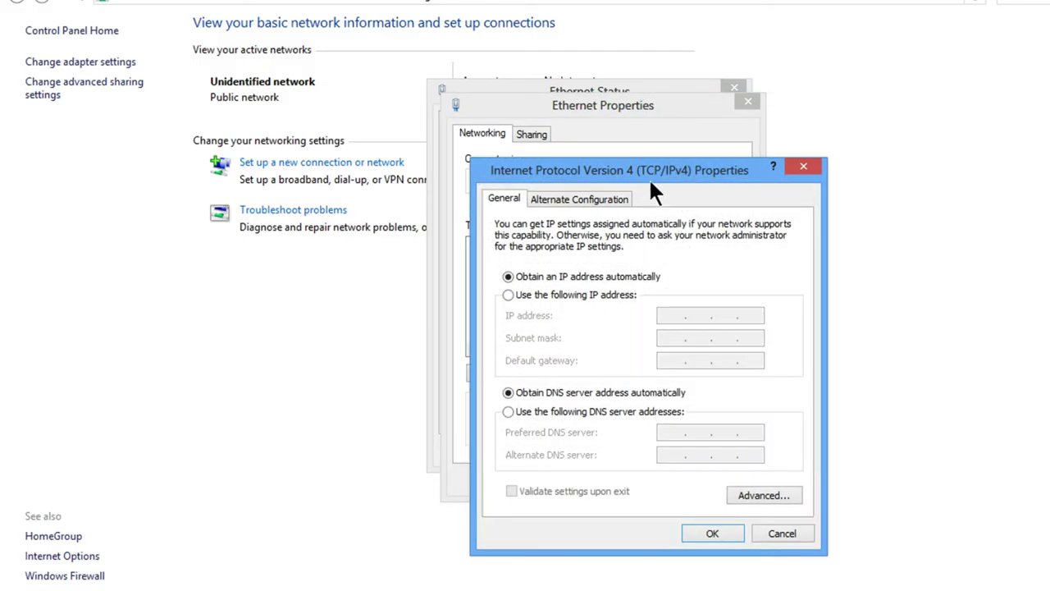
left_click_drag(649, 178, 629, 149)
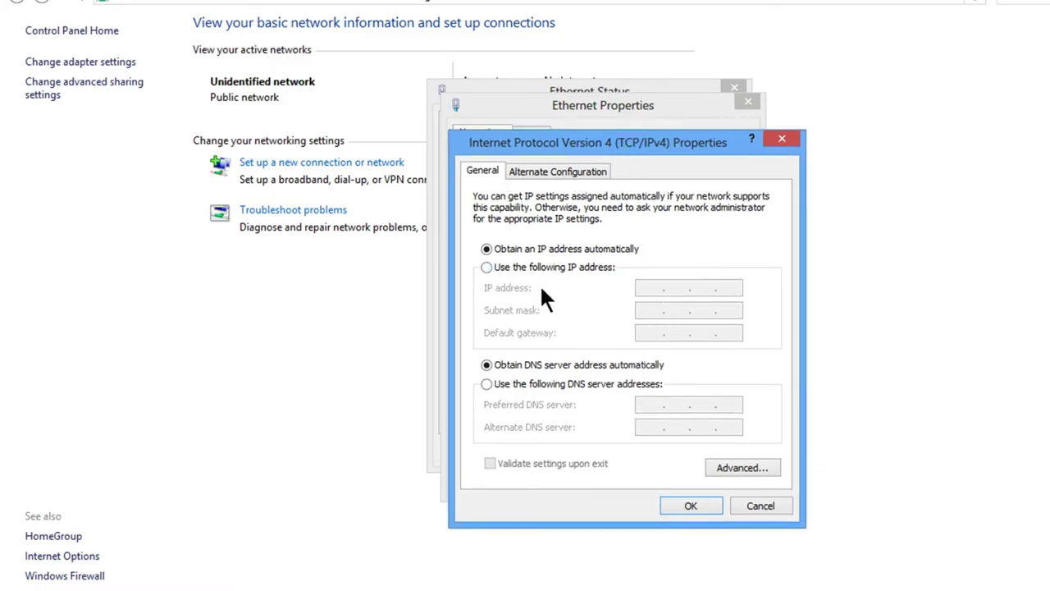
Step: Assign the static IP address 192.168.1.1 with subnet mask 255.255.255.0 to the Ethernet connection
left_click(487, 267)
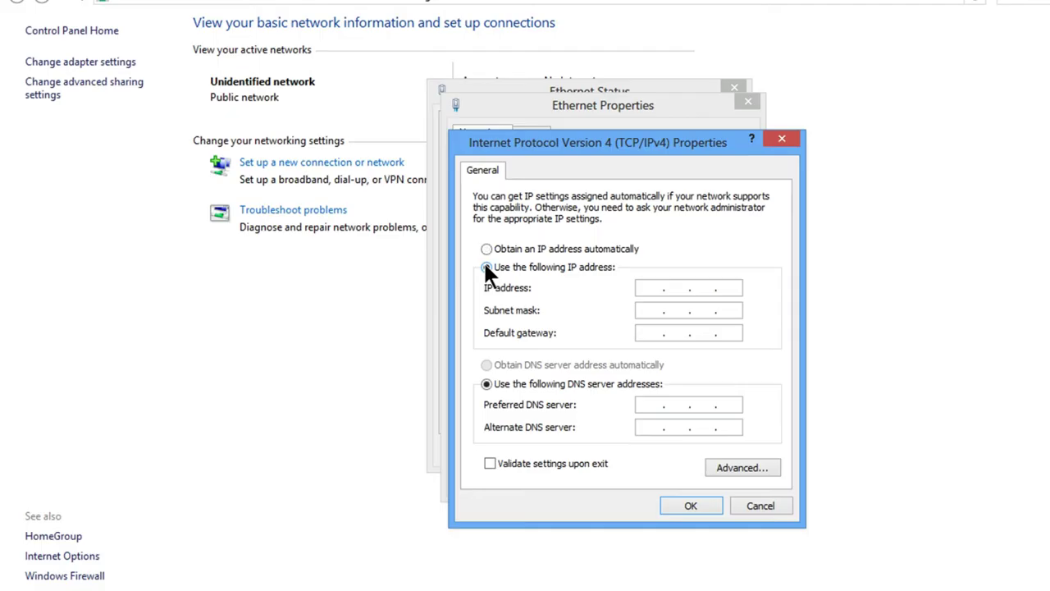
left_click(646, 289)
type("19")
type("2.")
type("168.1.")
type("1.")
type("1")
left_click(648, 309)
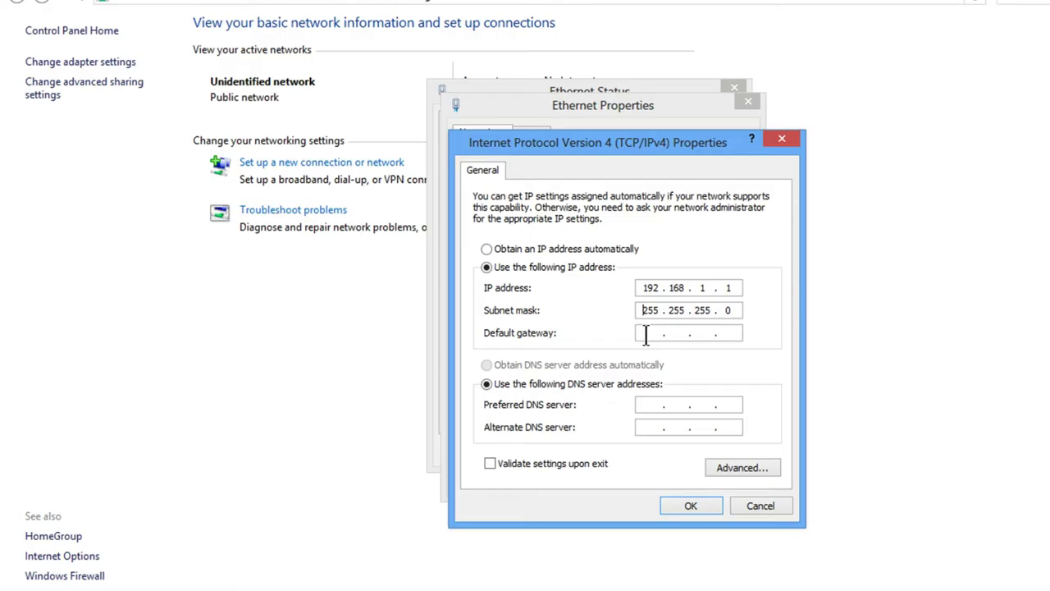
Step: Set the default gateway to 192.168.1.2 and the preferred DNS server to 8.8.8.8, then apply the Ethernet settings and close its dialogs
left_click(648, 333)
type("192 . 168 . 1 . 2")
left_click(656, 403)
type("8 ")
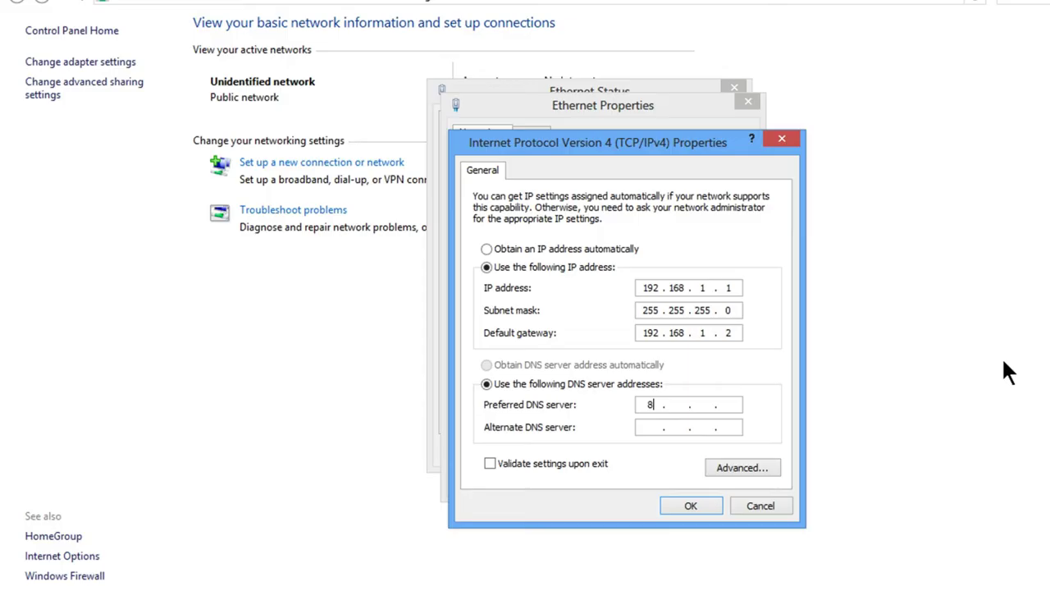
type(". 8 . 8")
left_click(726, 404)
type("8")
left_click(652, 426)
left_click(680, 502)
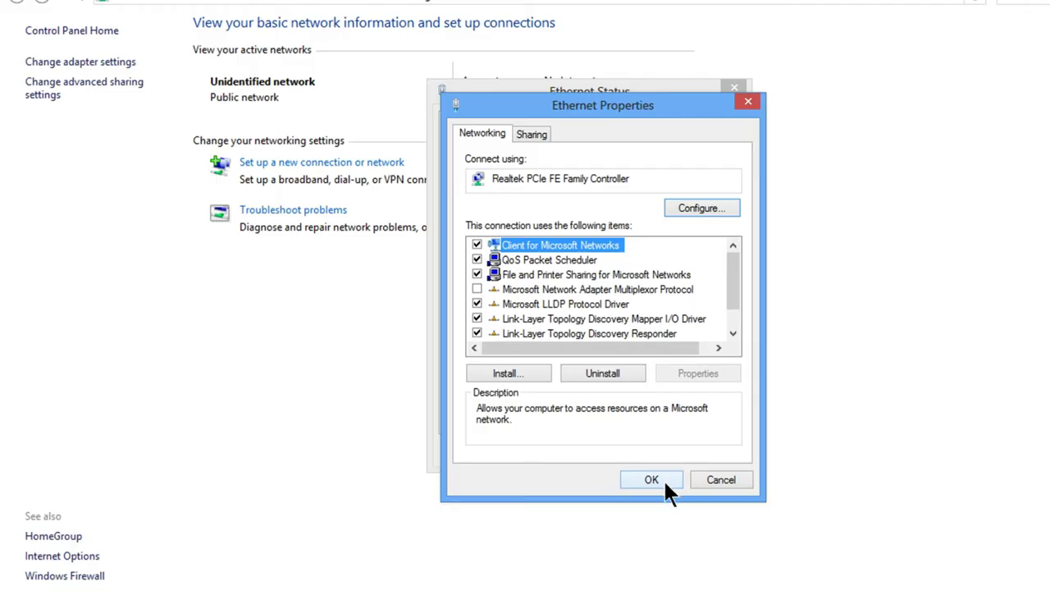
left_click(652, 479)
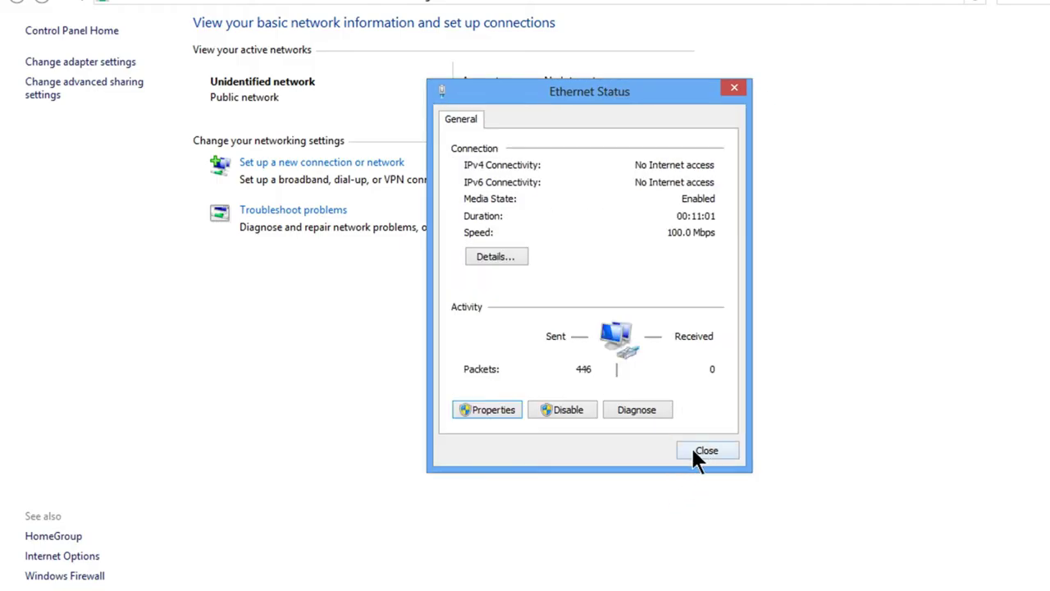
left_click(698, 451)
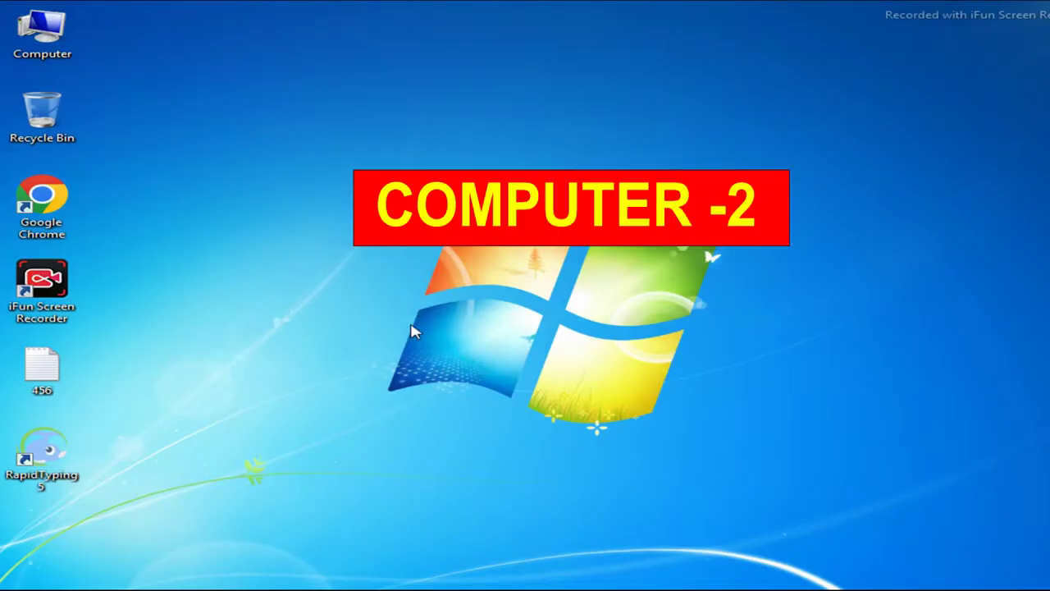
Step: On the second computer, open the advanced sharing settings of the Network and Sharing Center
left_click(33, 578)
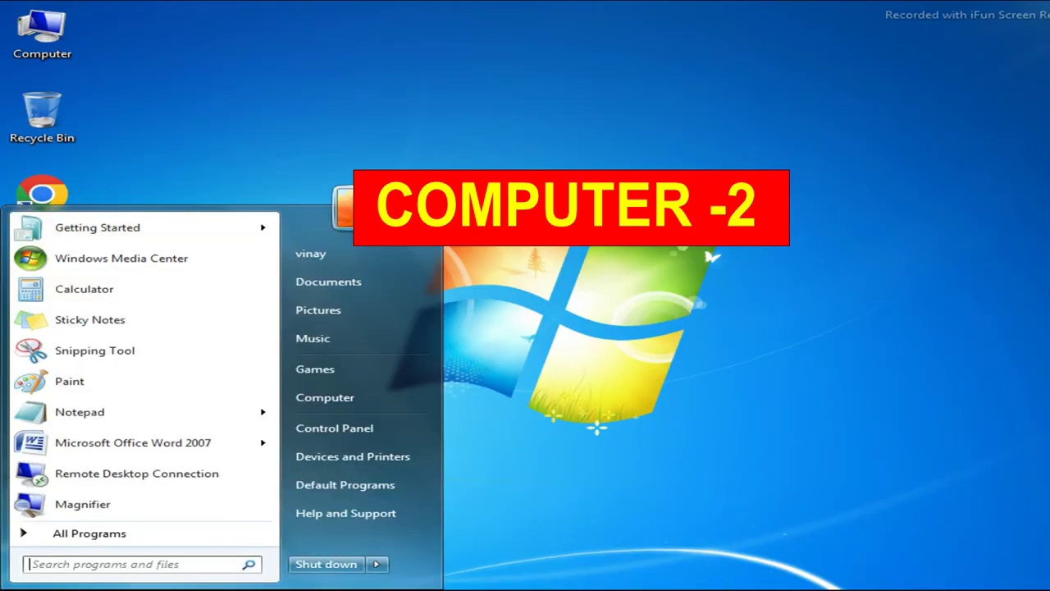
left_click(344, 432)
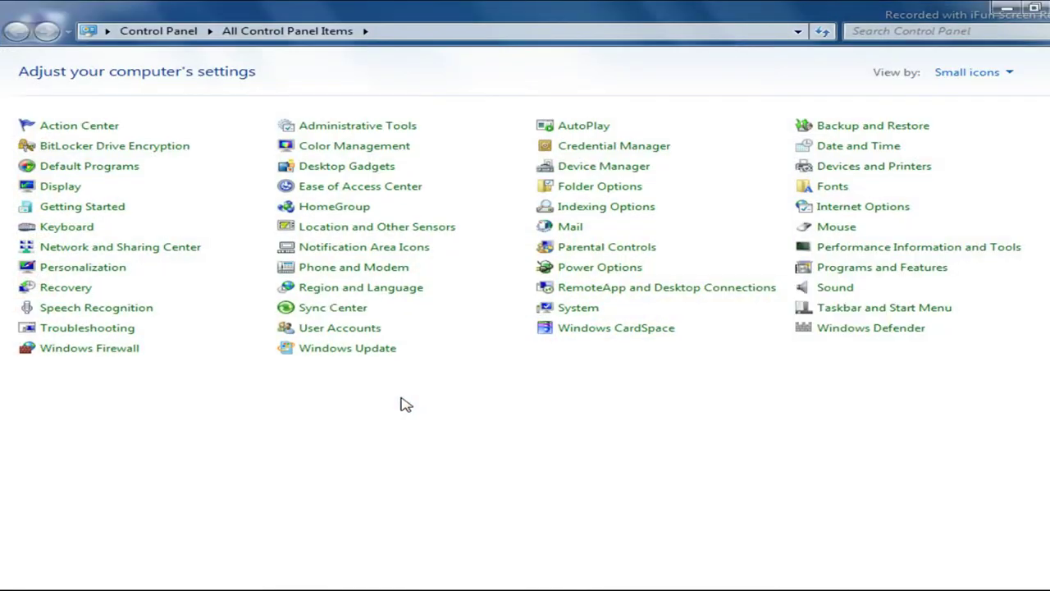
left_click(83, 254)
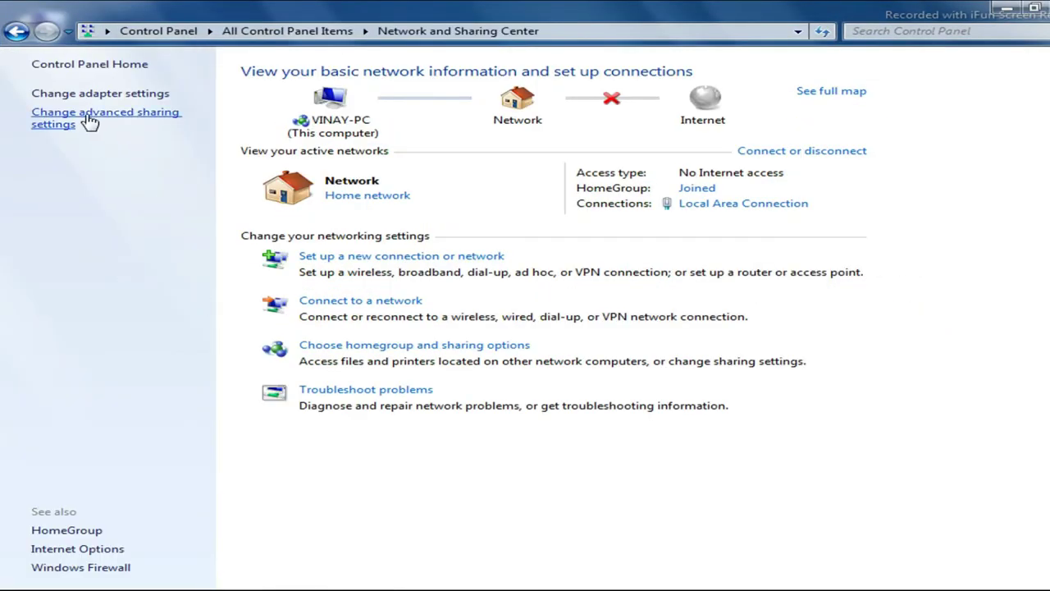
left_click(89, 122)
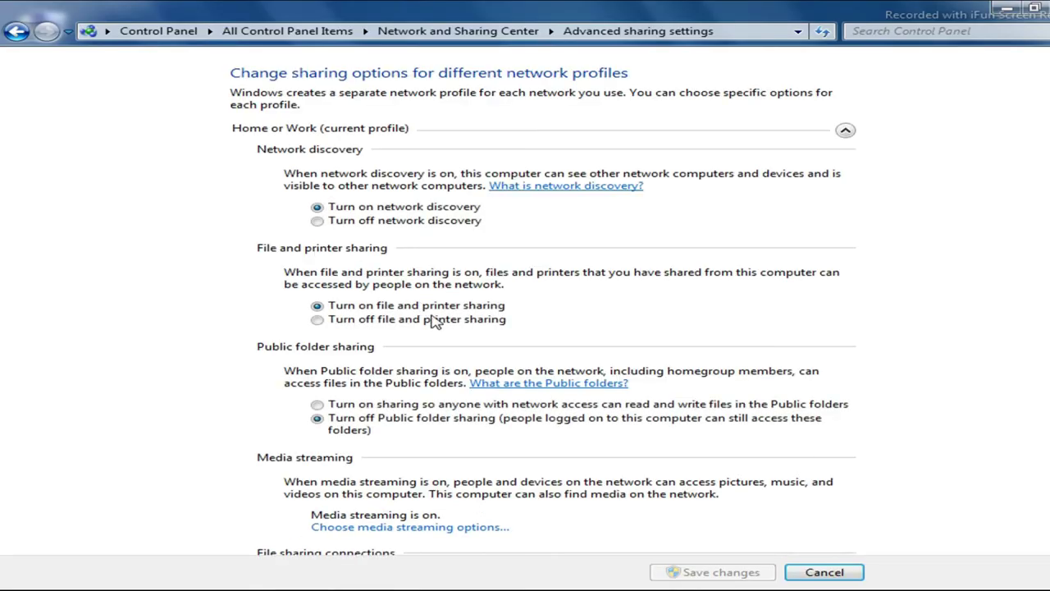
Step: In the Public profile, turn on Public folder sharing, turn off password protected sharing, and save the changes
scroll(497, 316, "down", 8)
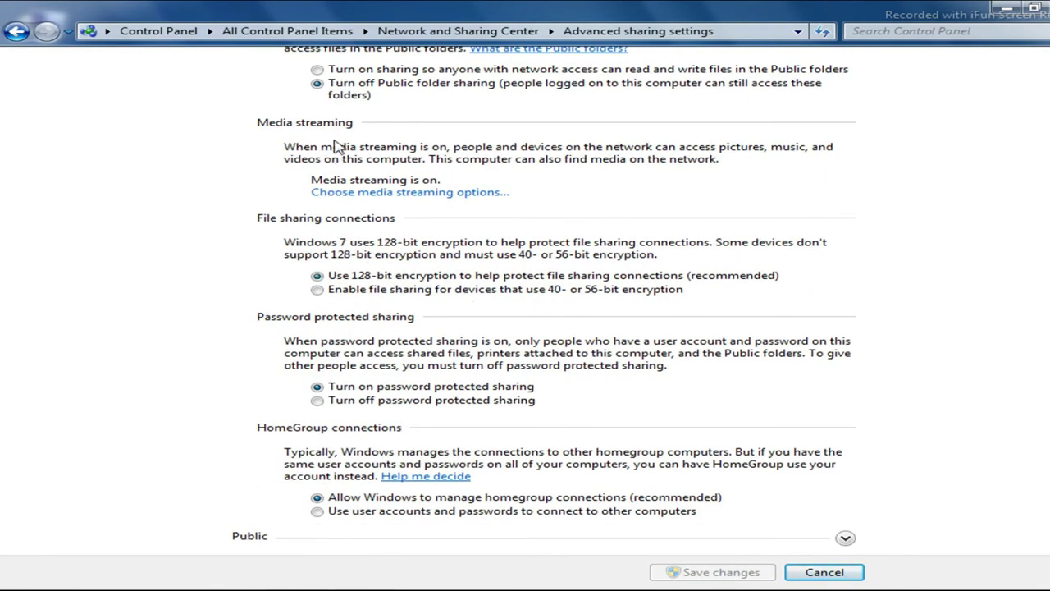
scroll(1024, 445, "up", 1)
scroll(1024, 446, "down", 1)
left_click(845, 537)
scroll(845, 537, "down", 3)
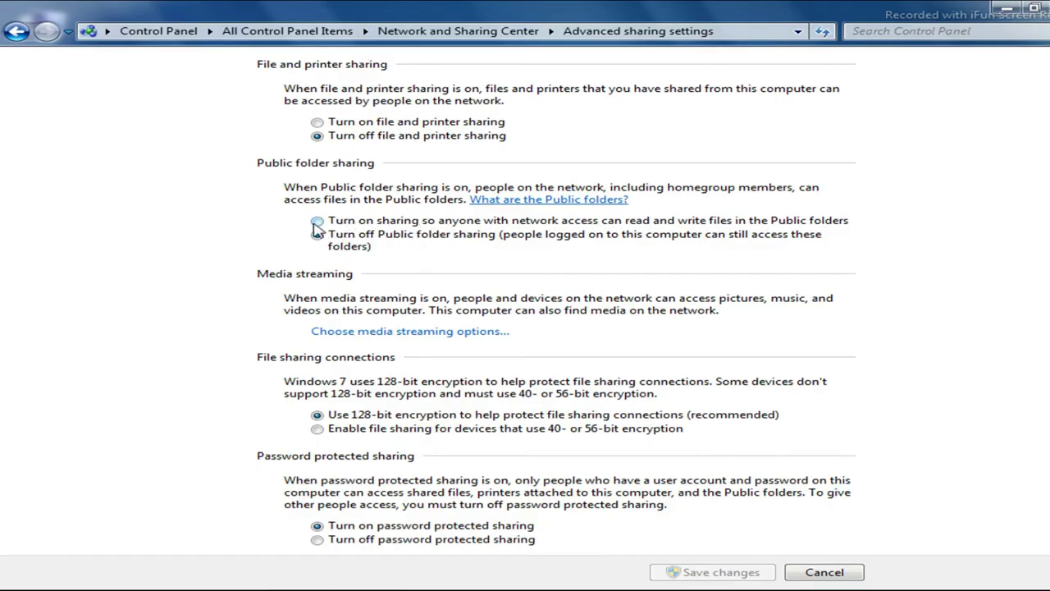
left_click(317, 220)
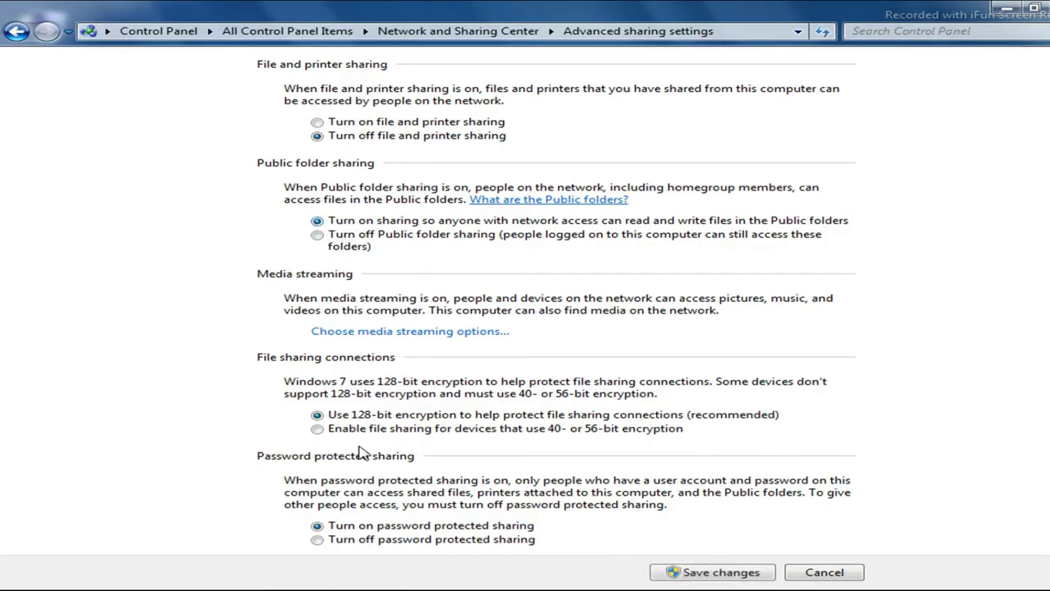
left_click(317, 539)
left_click(679, 574)
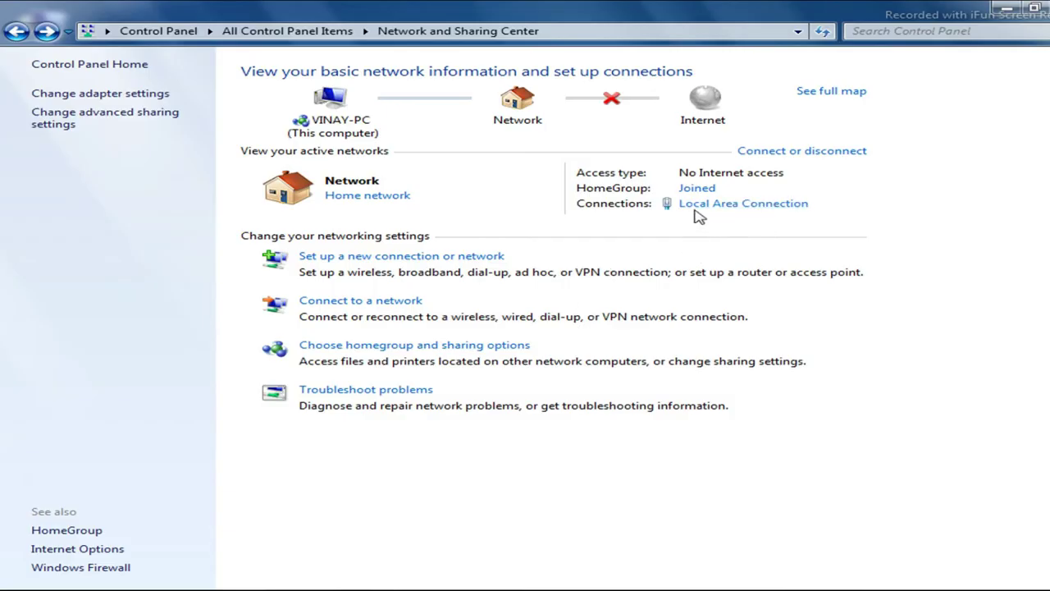
Step: Set the Local Area Connection's IPv4 address to 192.168.1.2, subnet mask 255.255.255.0, gateway 192.168.1.1 and preferred DNS 8.8.8.8, and apply the settings
left_click(723, 209)
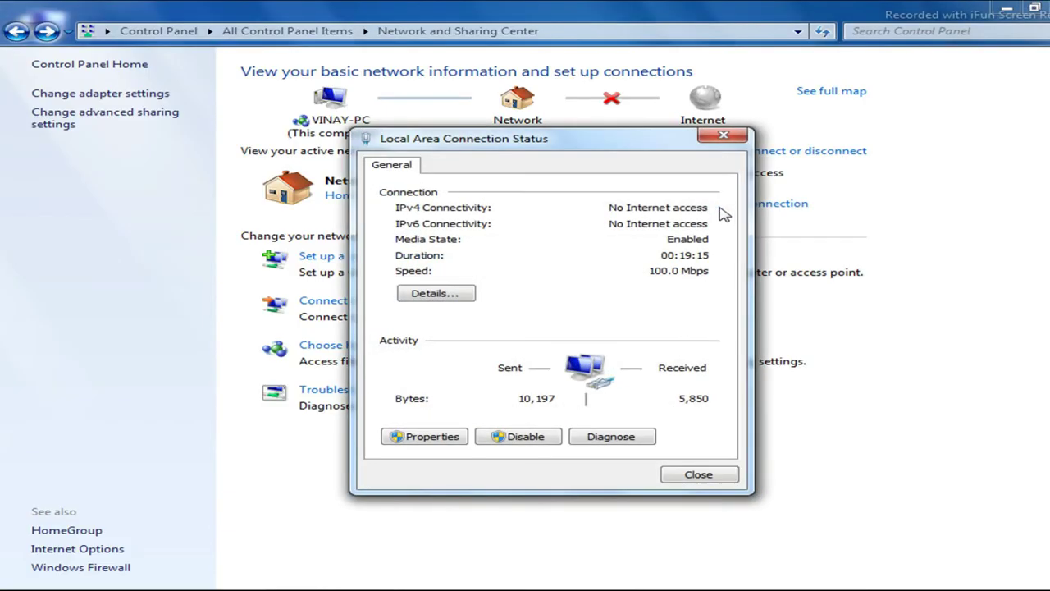
left_click_drag(551, 151, 582, 137)
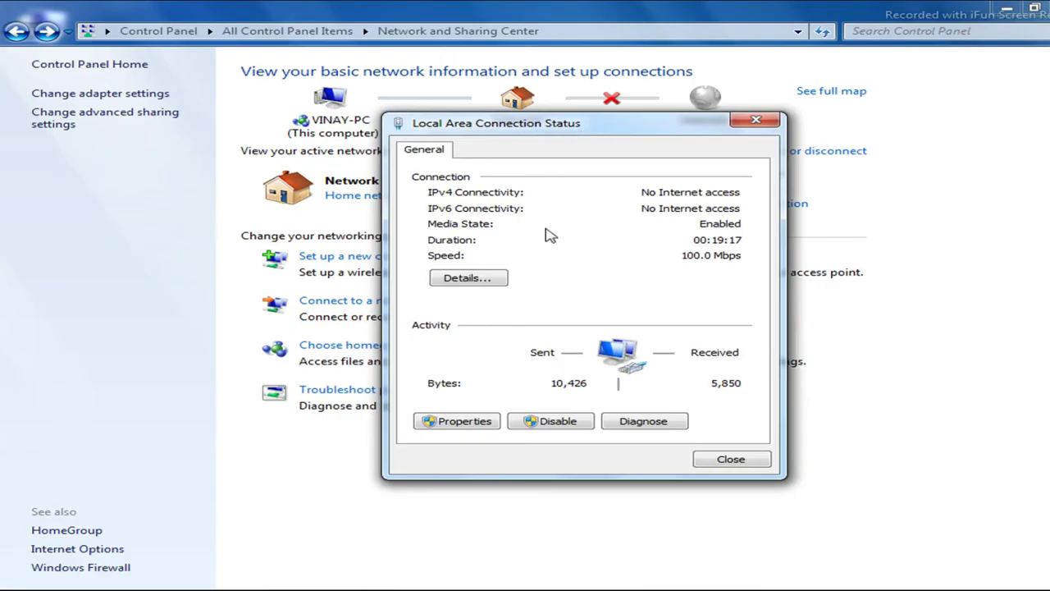
left_click(473, 423)
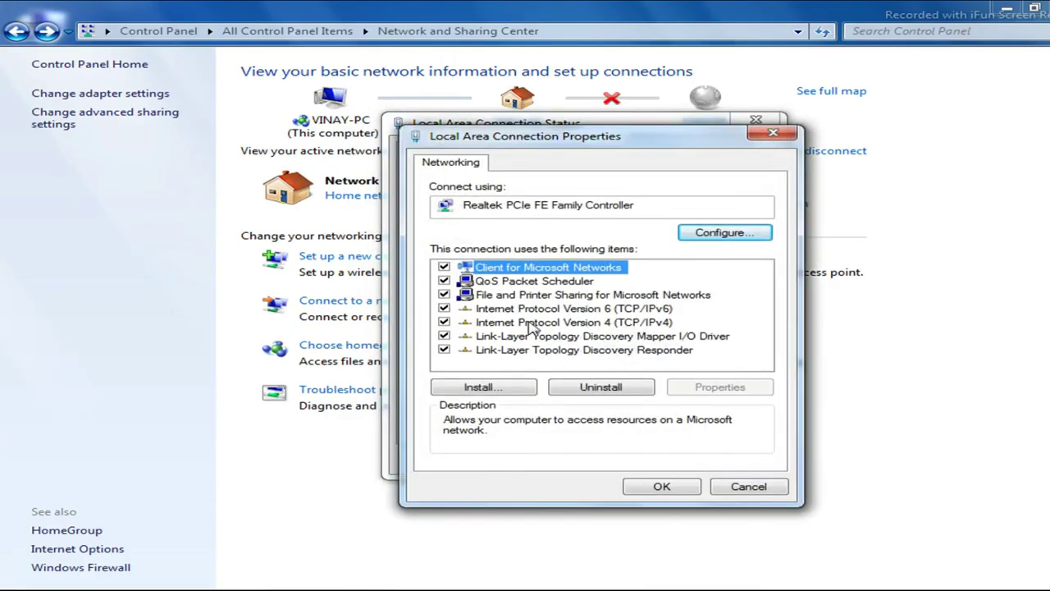
double_click(532, 322)
left_click_drag(725, 203, 671, 176)
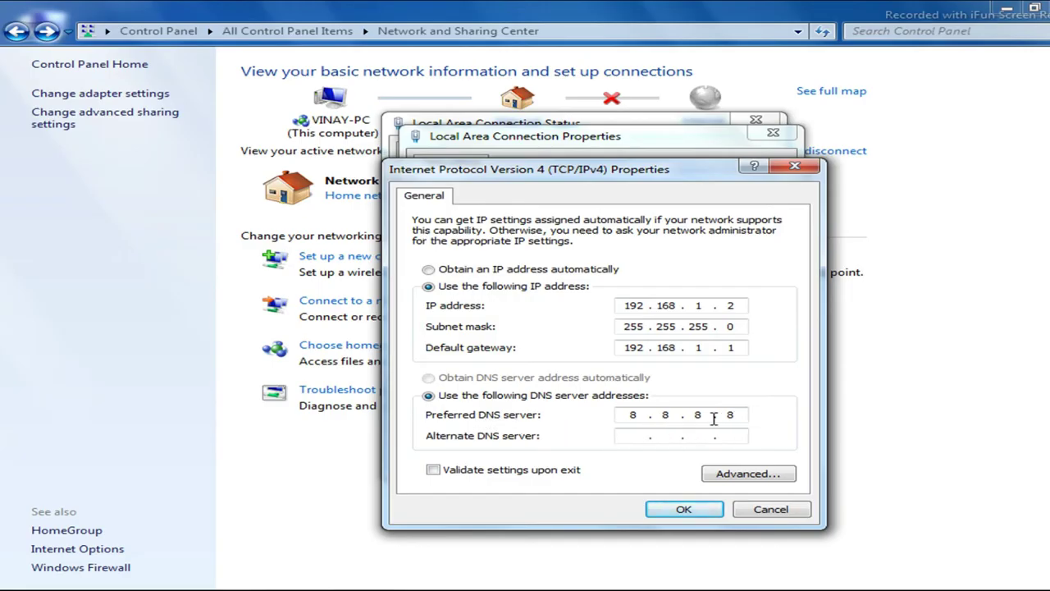
left_click(683, 510)
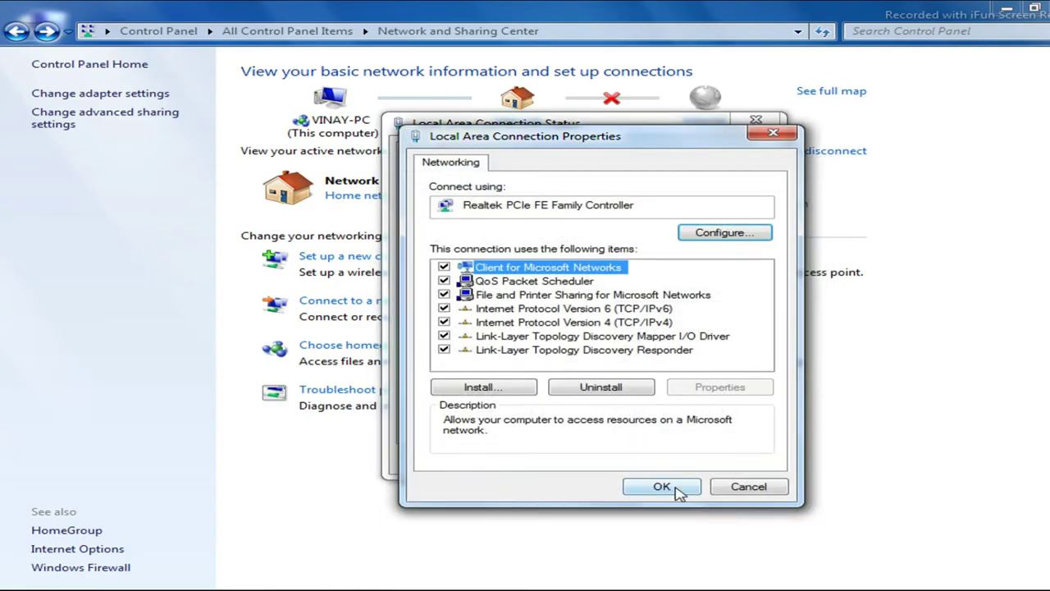
left_click(661, 487)
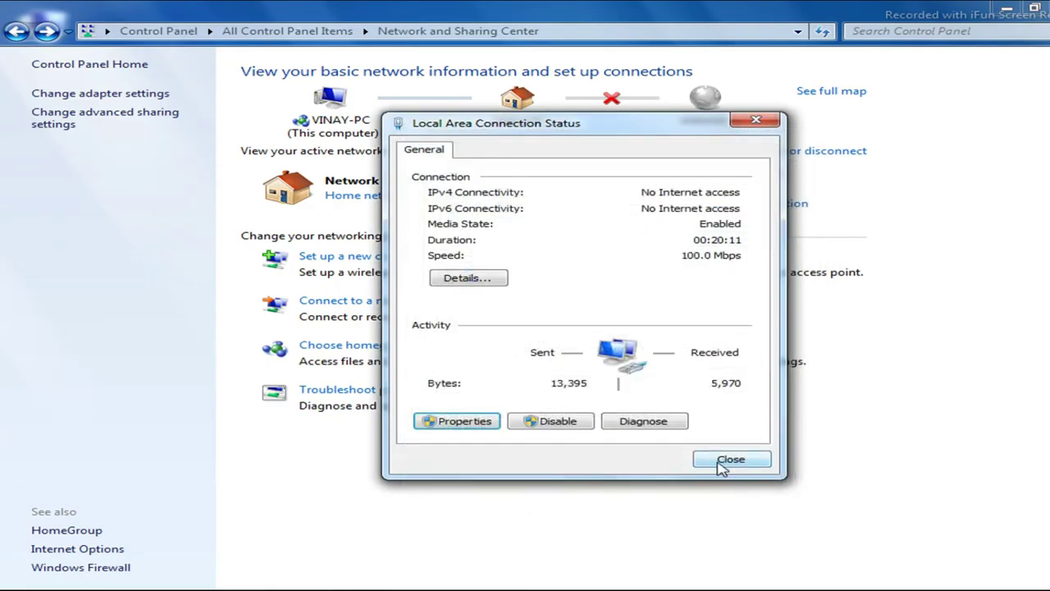
left_click(722, 461)
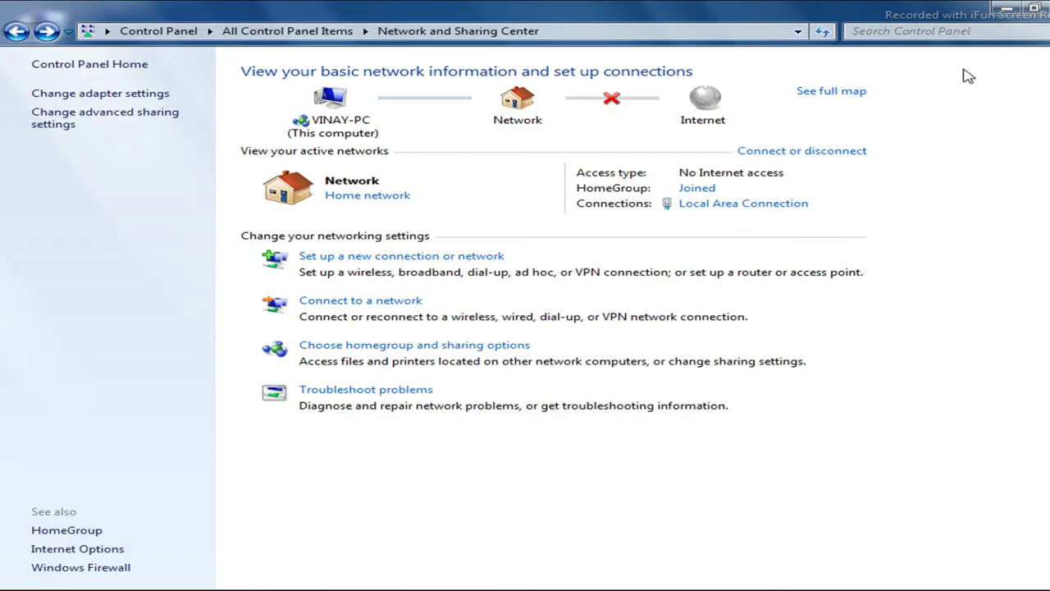
Step: Minimize the Network and Sharing Center and open the Network location in the file explorer to list the computers on the network
left_click(1004, 8)
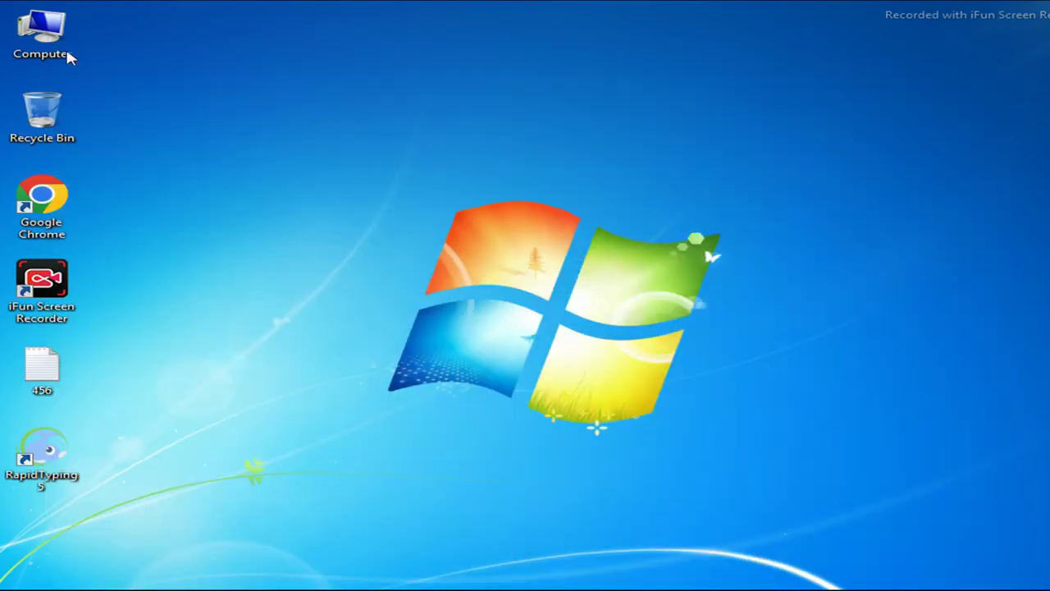
right_click(56, 47)
left_click(90, 50)
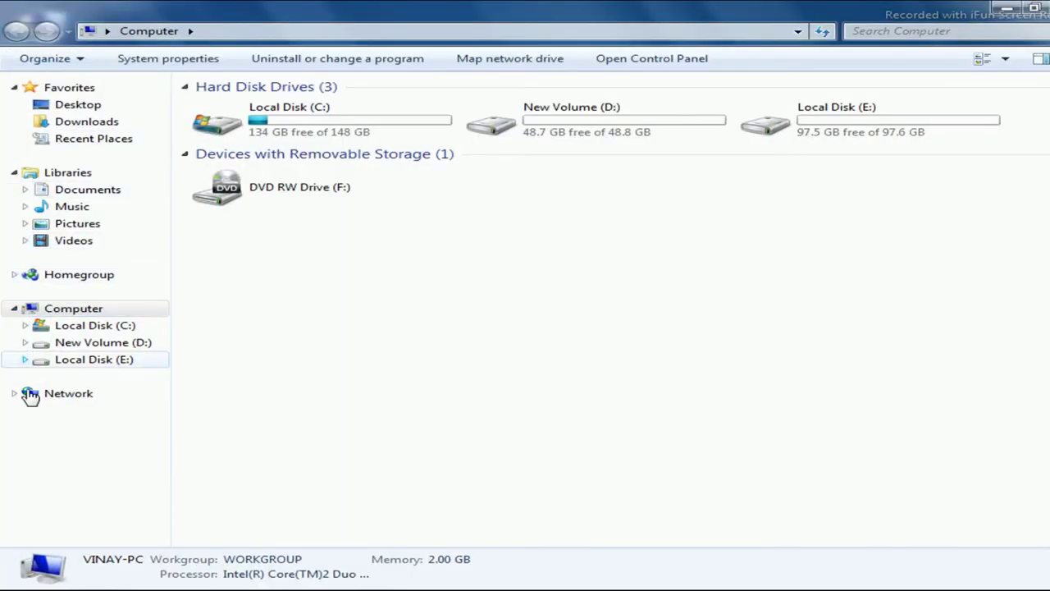
left_click(82, 395)
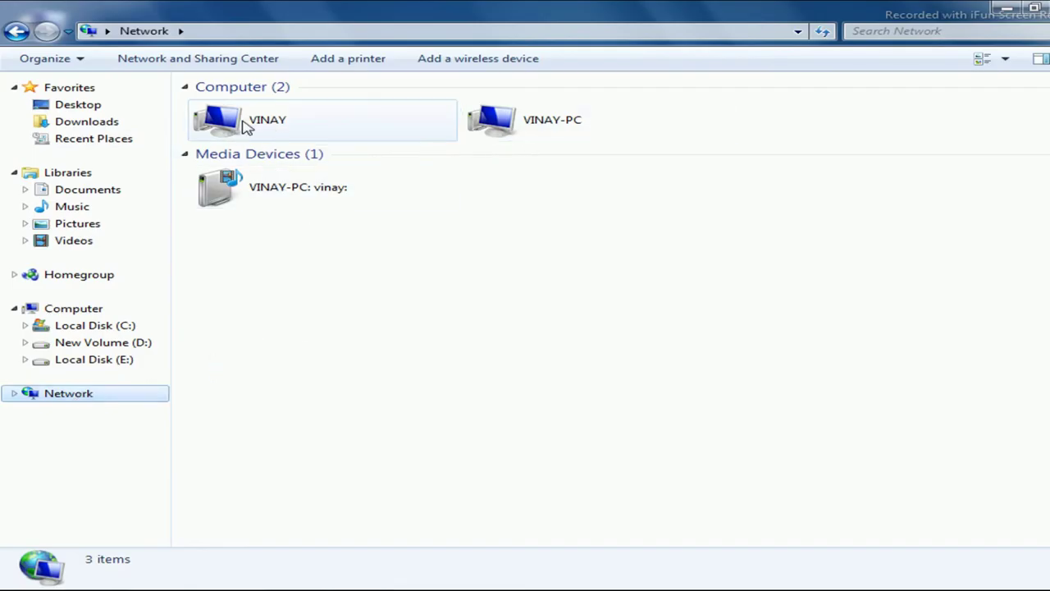
left_click(480, 424)
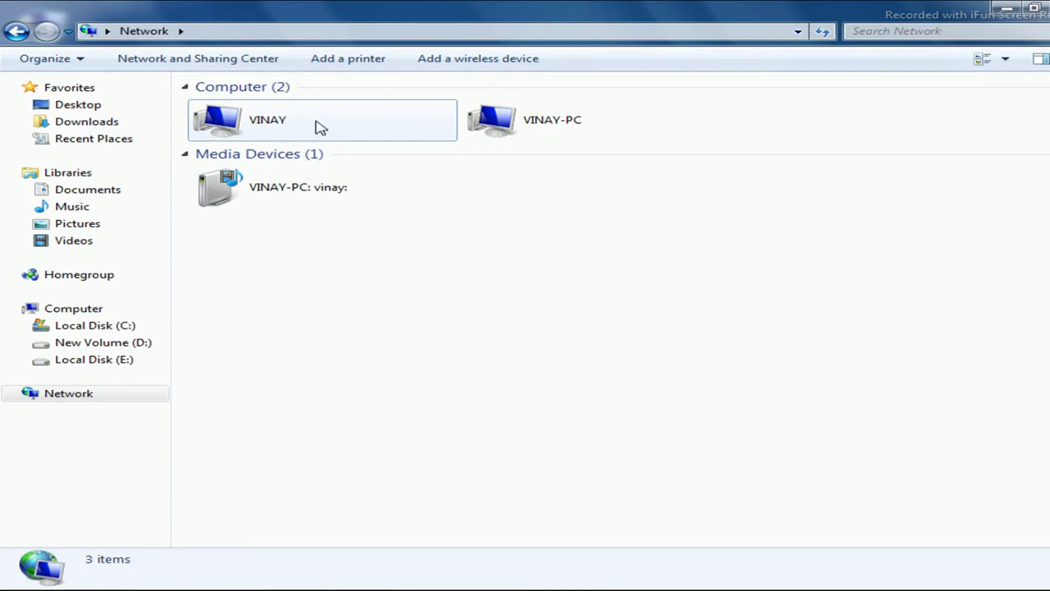
left_click(530, 133)
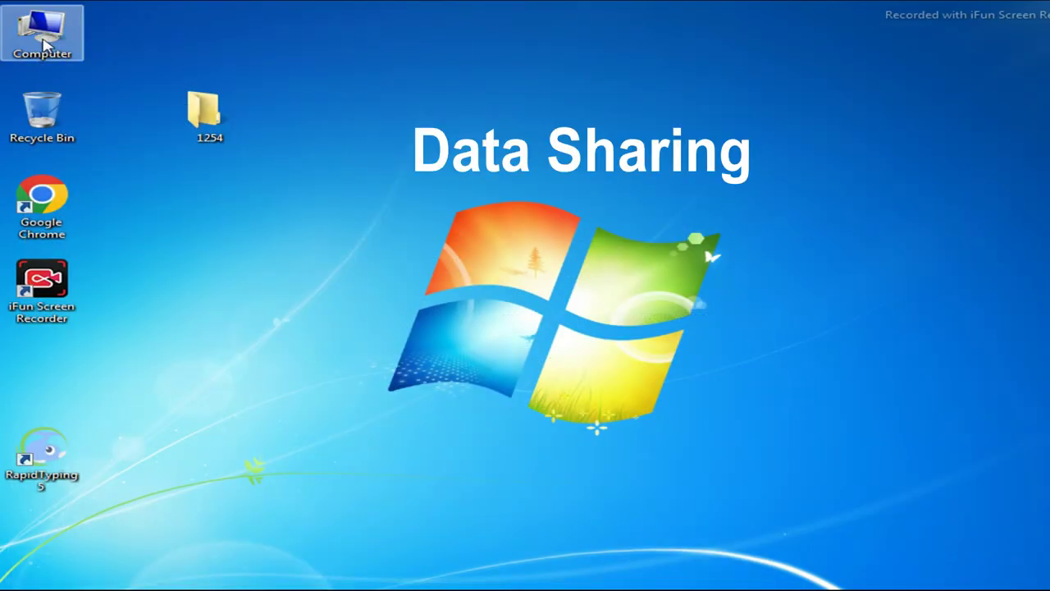
right_click(46, 44)
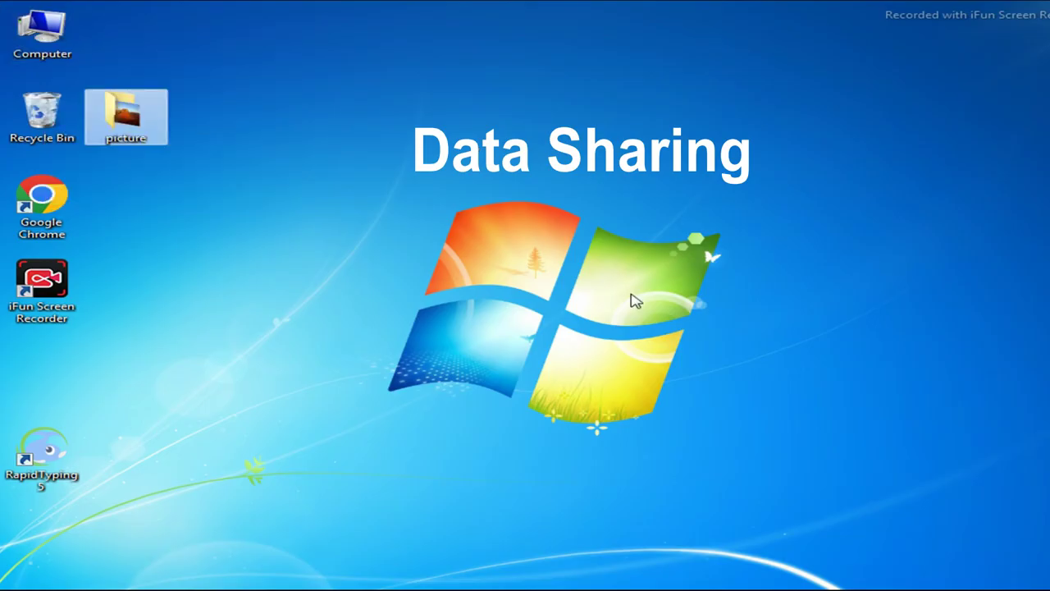
Step: Share the desktop folder "picture" with specific people, adding Everyone with Read permission, and finish the sharing wizard
right_click(118, 124)
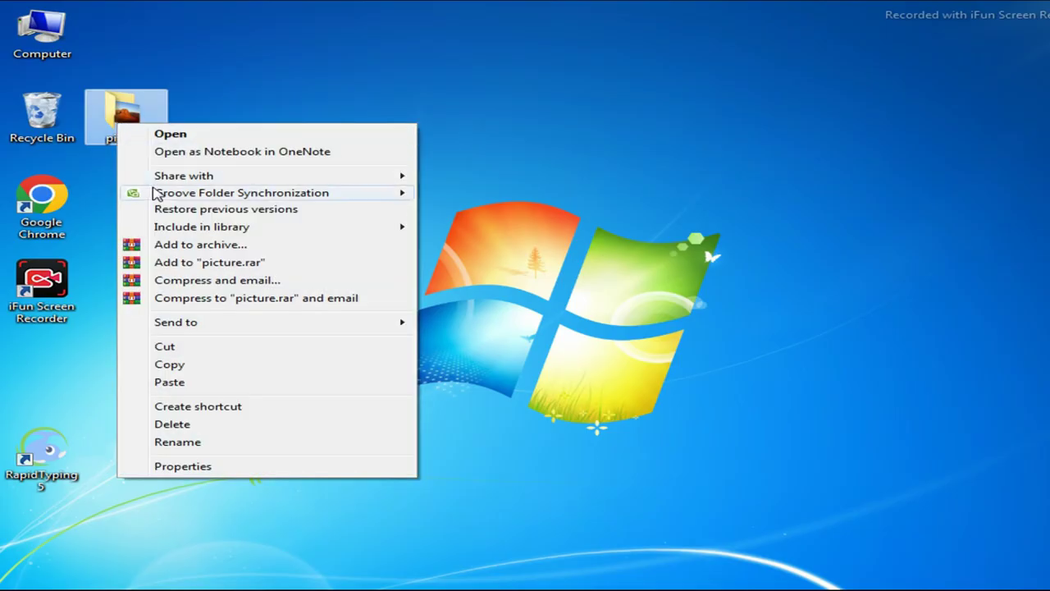
mouse_move(171, 179)
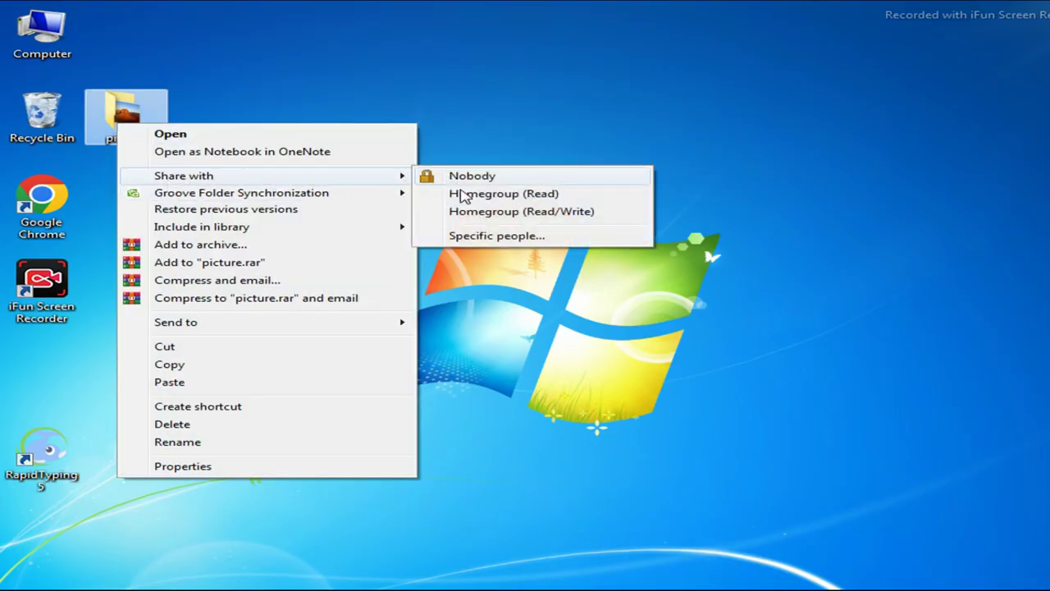
left_click(500, 237)
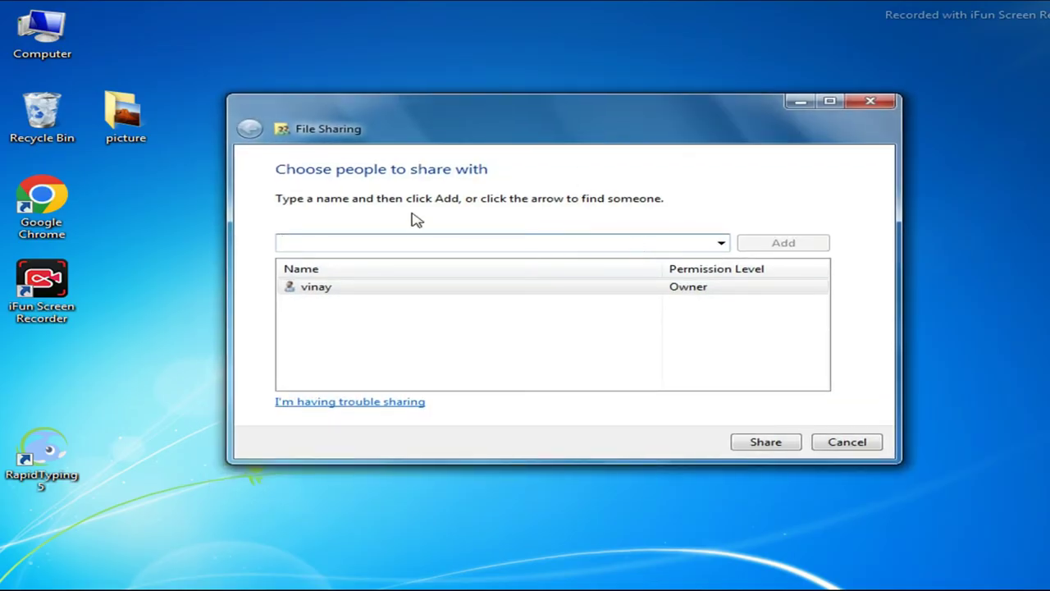
left_click(722, 242)
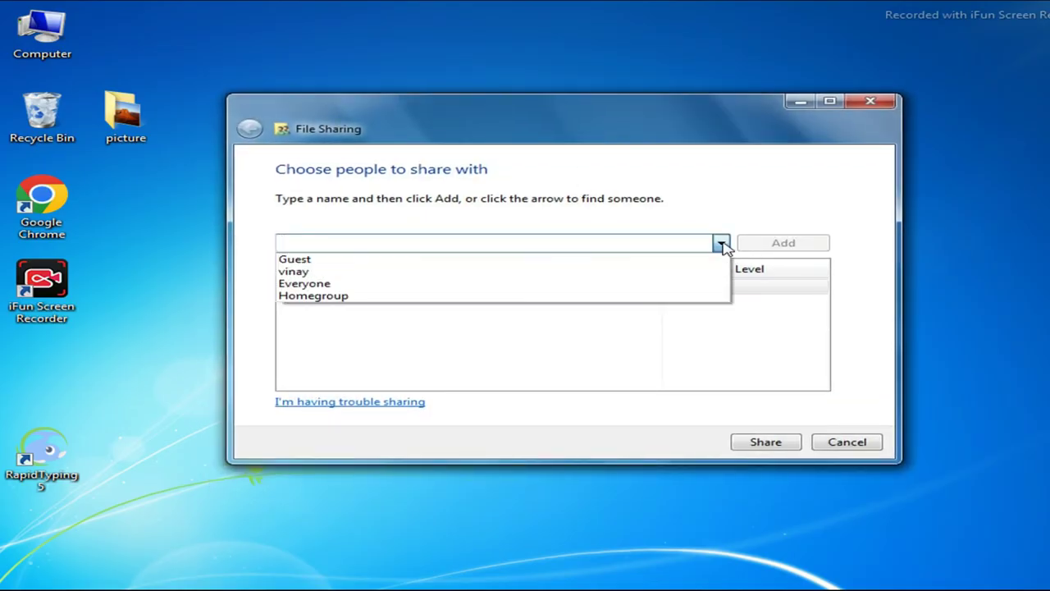
left_click(324, 285)
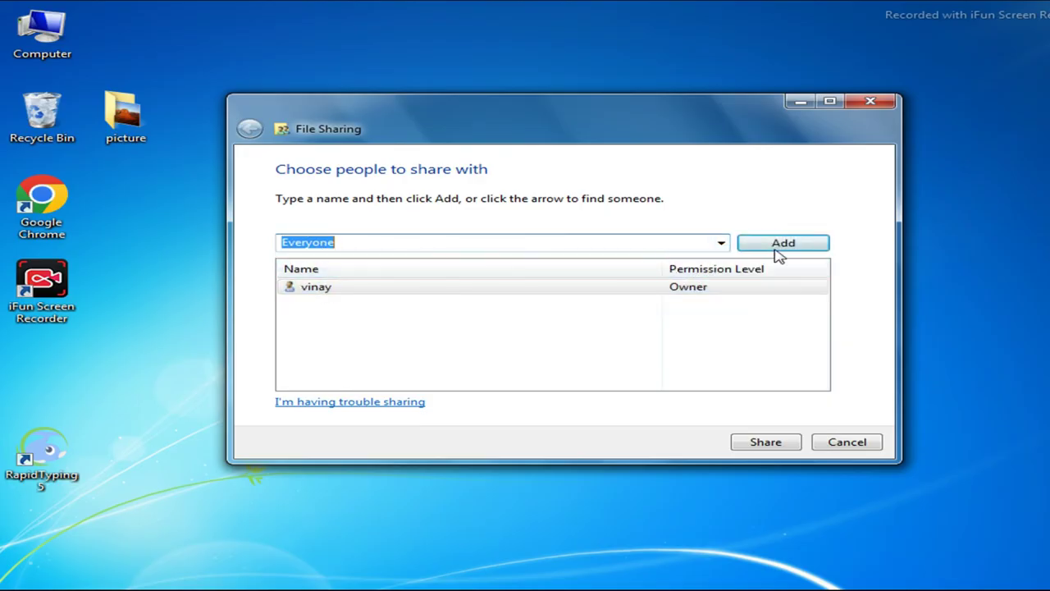
left_click(784, 245)
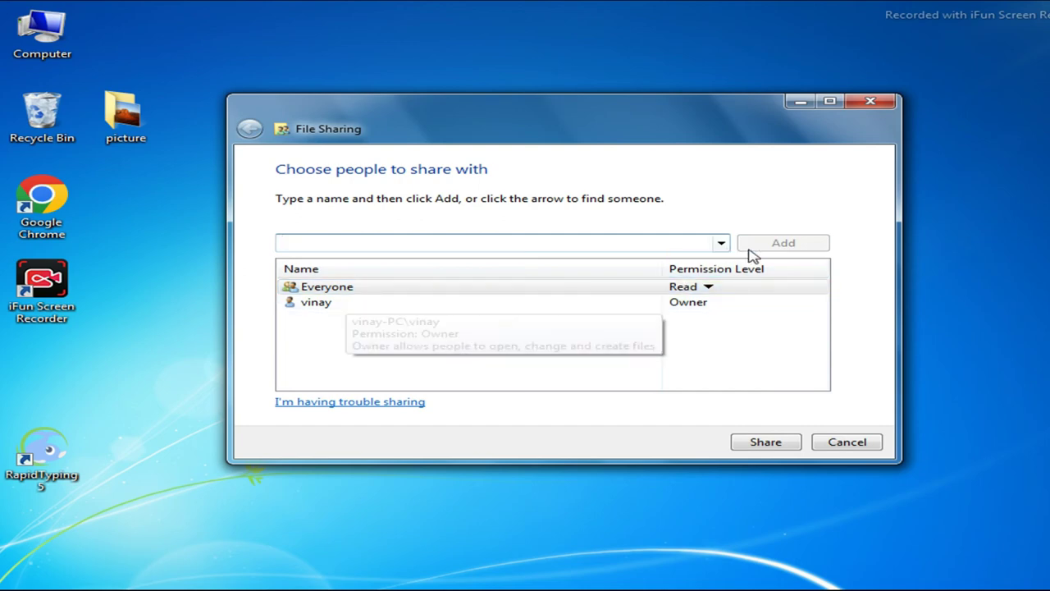
left_click(765, 443)
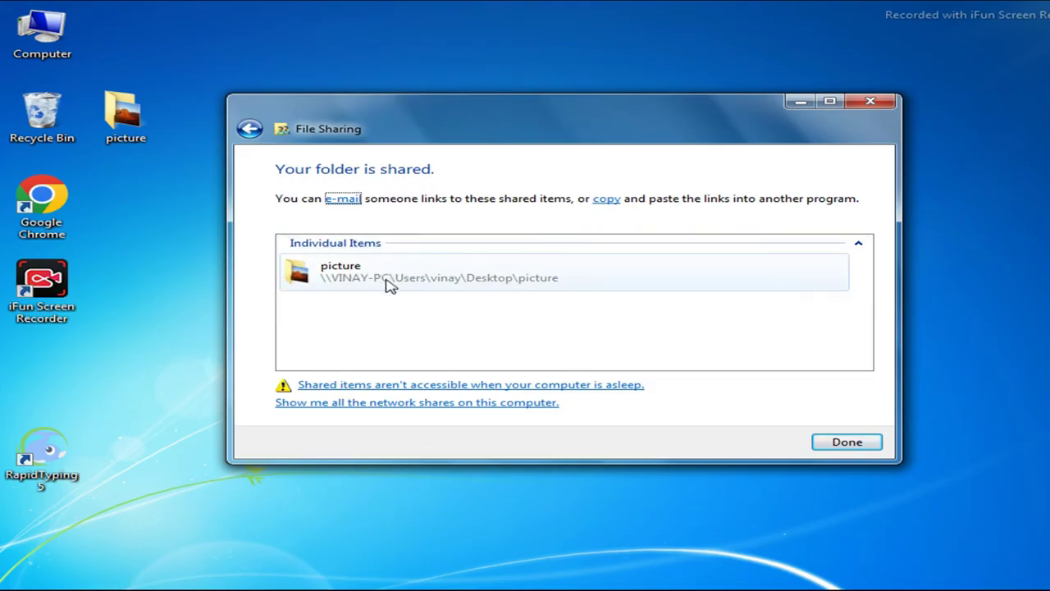
left_click(831, 445)
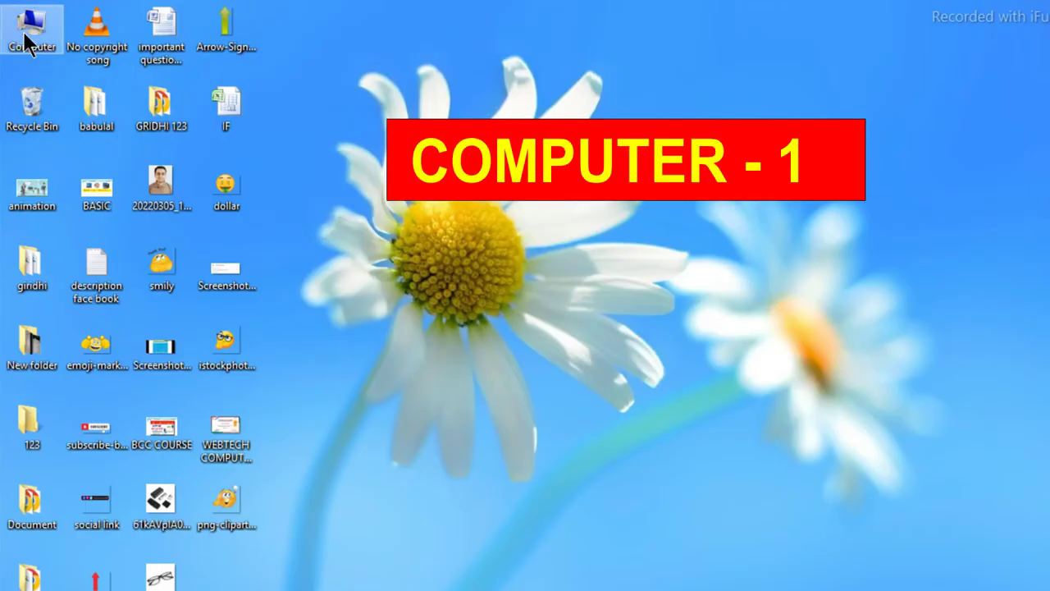
Step: On Computer 1, browse the Network location to the second computer and open its shared Users folder
double_click(24, 37)
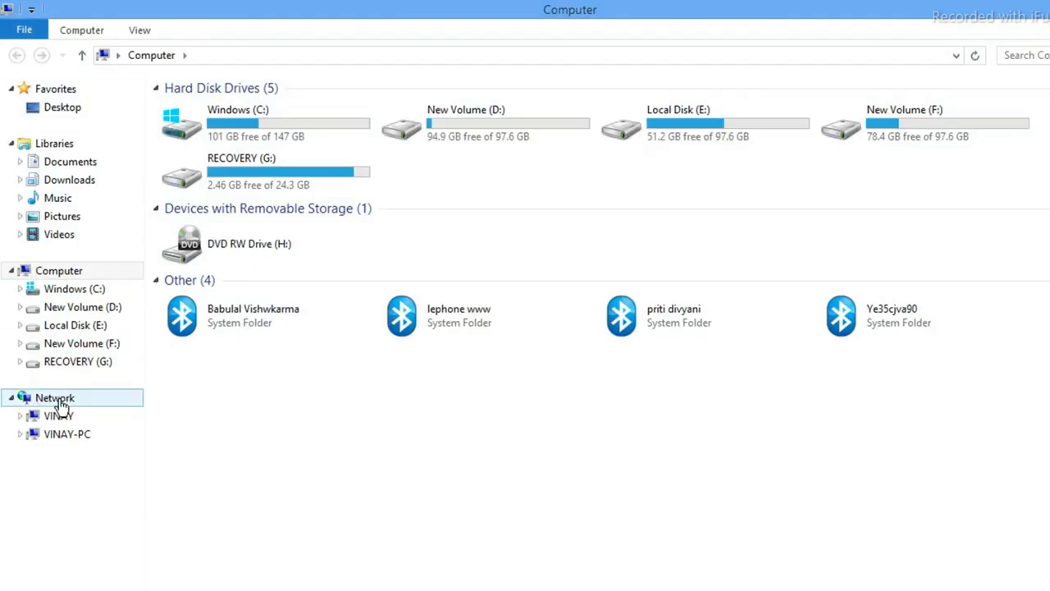
left_click(59, 401)
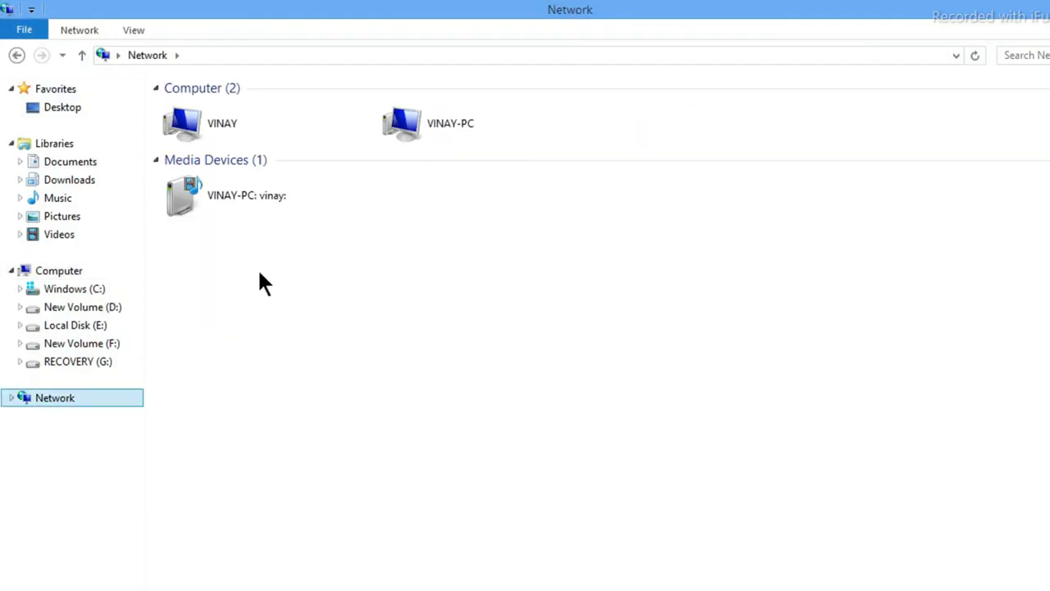
double_click(442, 124)
double_click(218, 114)
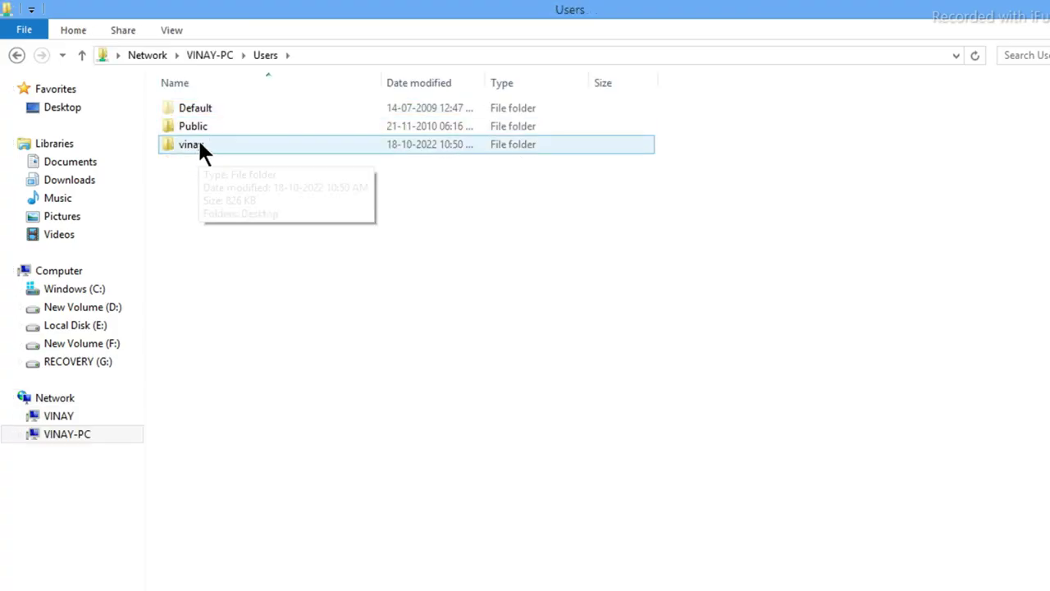
Step: In the owner's user folder, open the shared "picture" folder under Desktop, view the Desert image, and close the image viewer
double_click(200, 144)
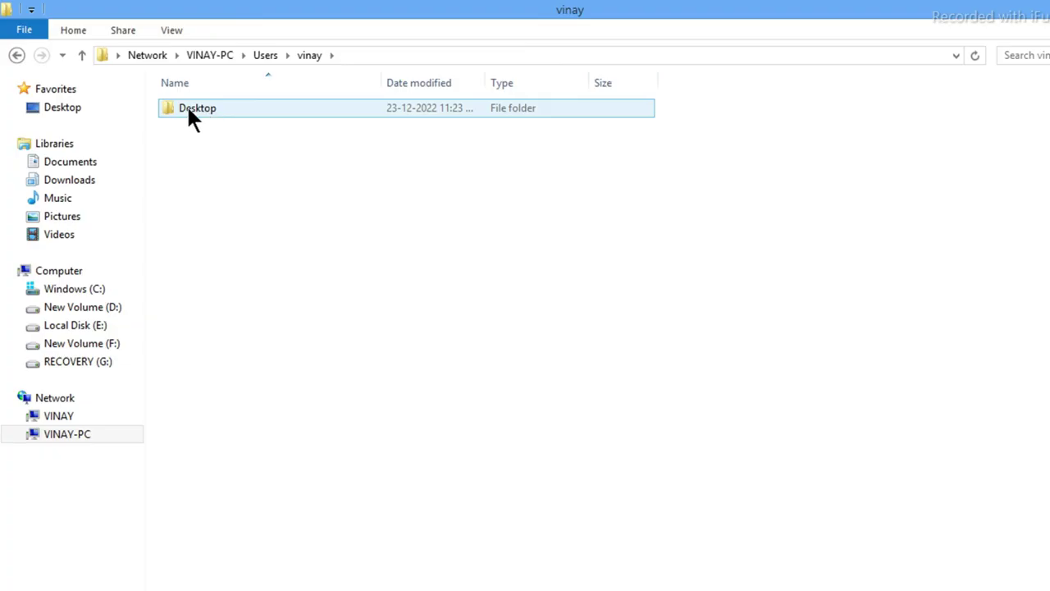
double_click(188, 111)
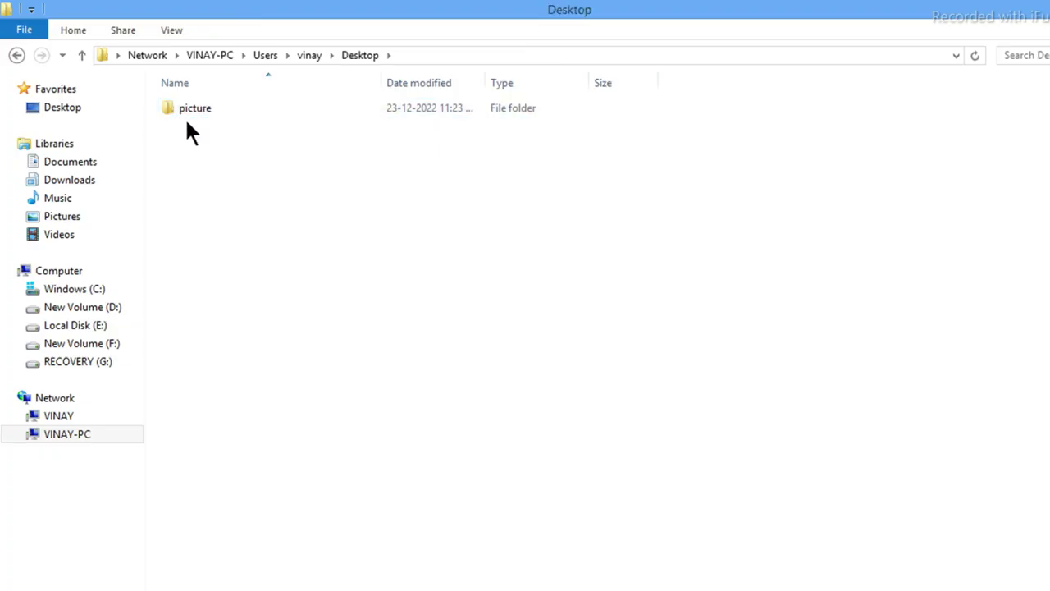
double_click(192, 105)
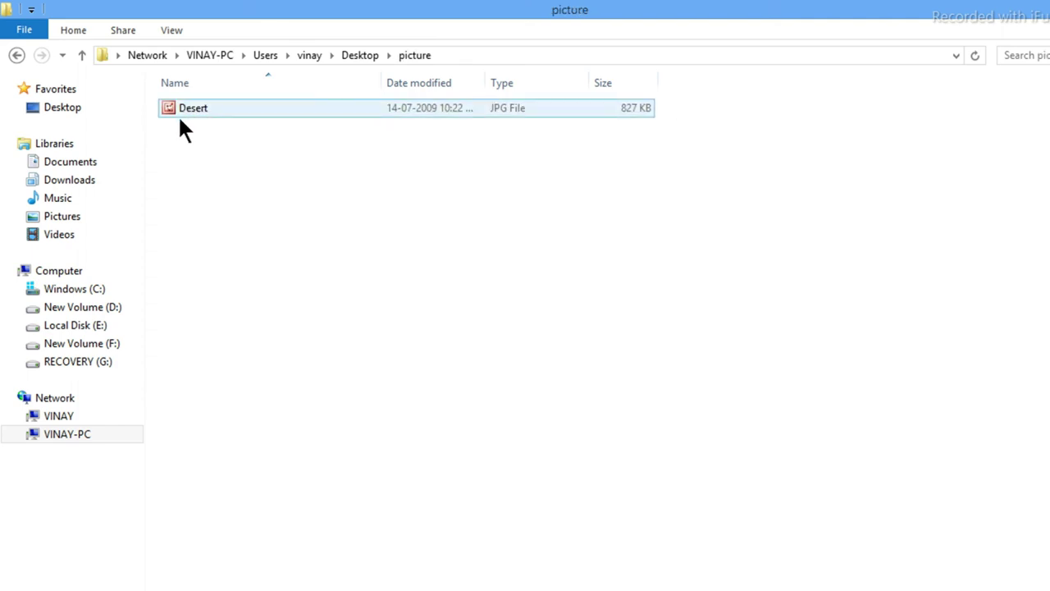
double_click(182, 106)
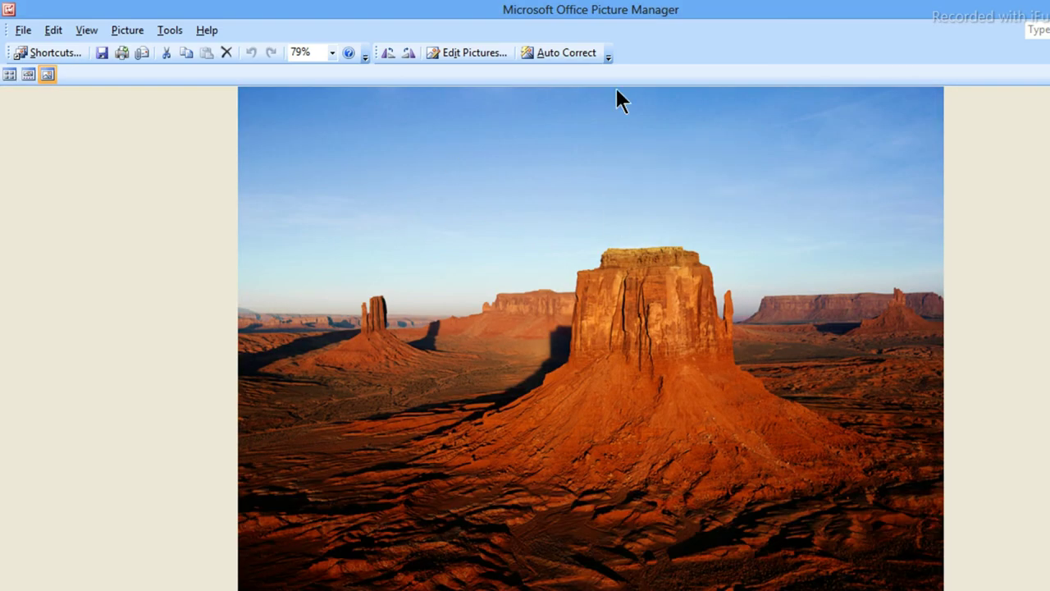
key("alt+F4")
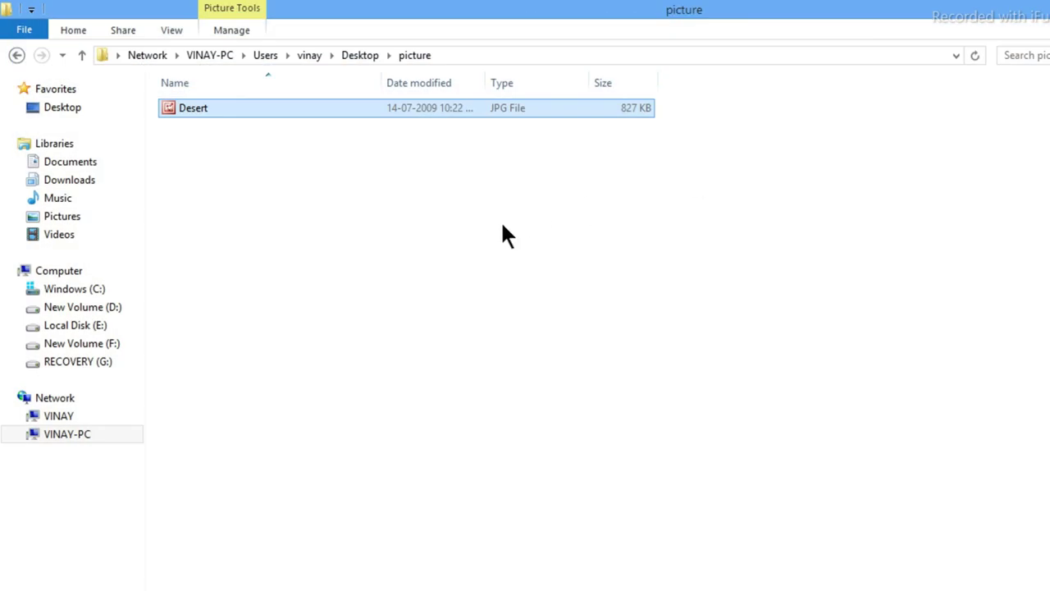